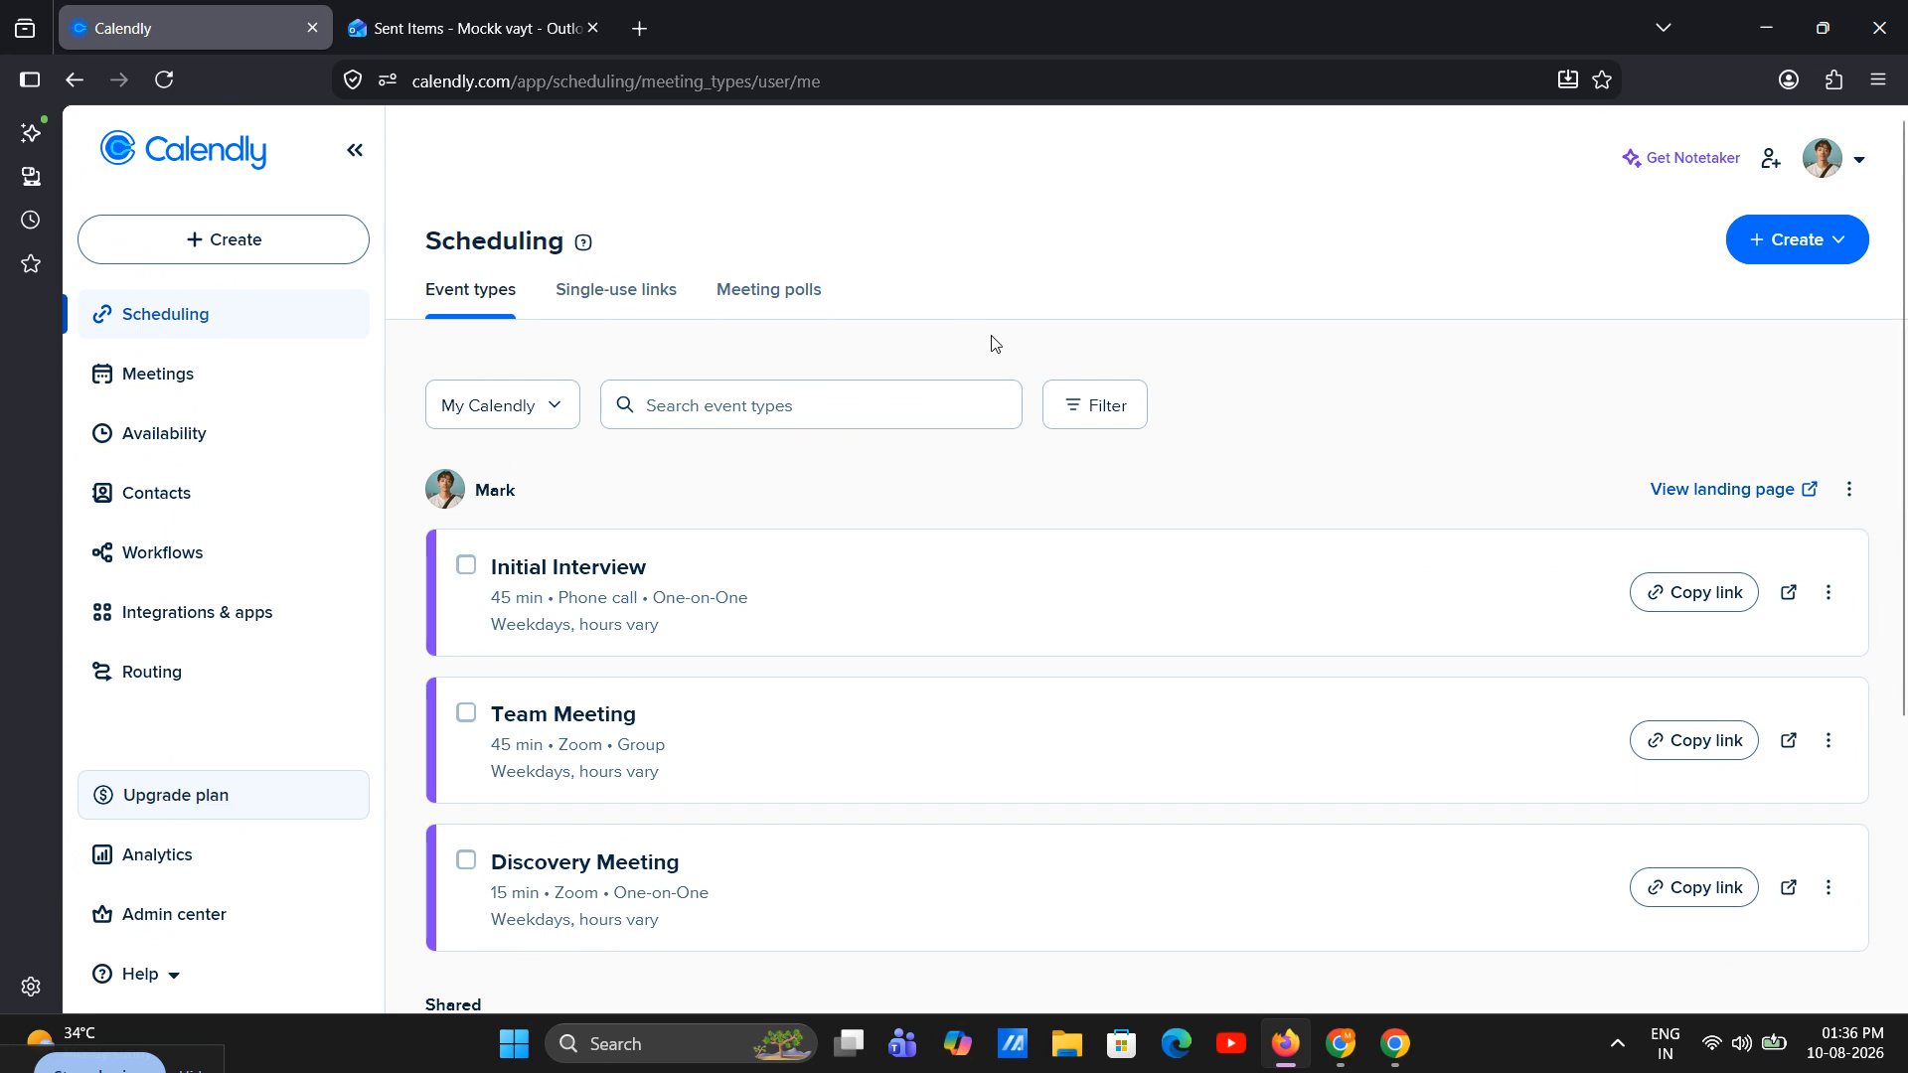
pyautogui.click(533, 418)
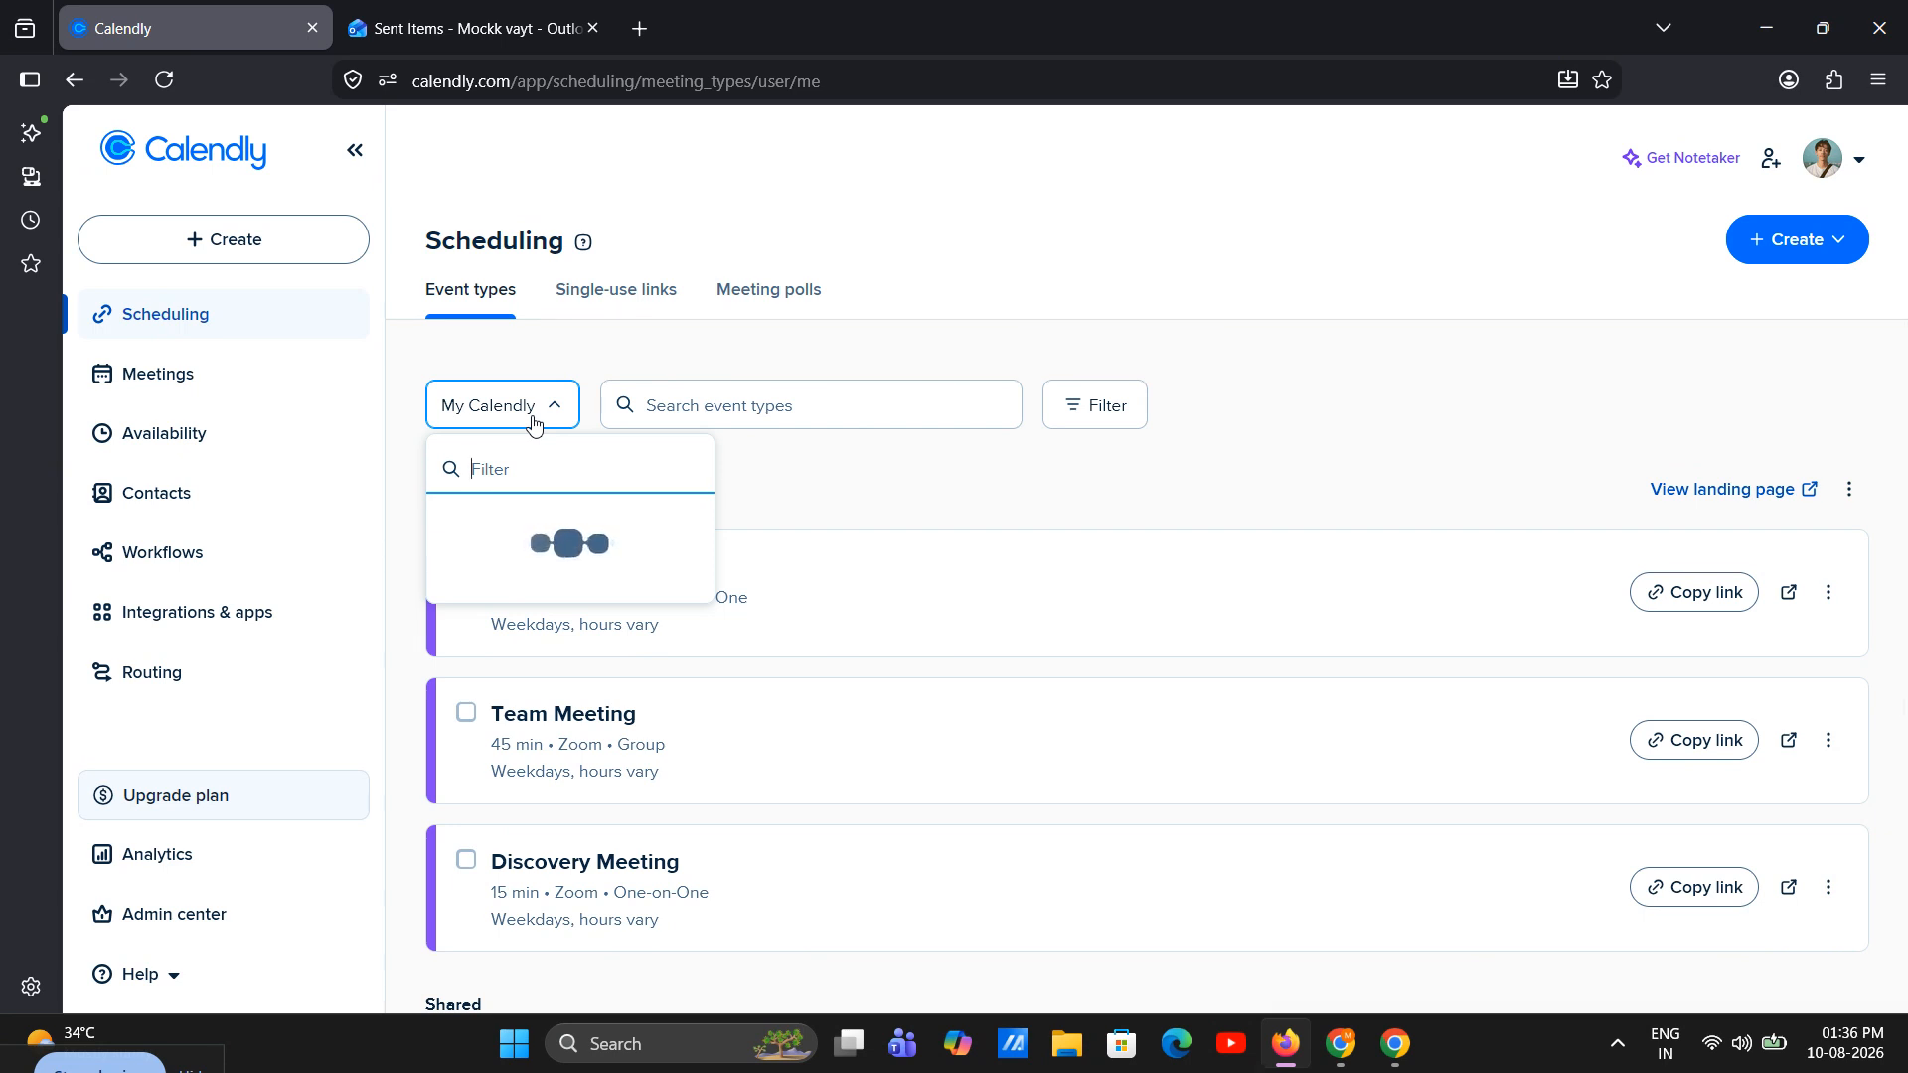
pyautogui.click(533, 417)
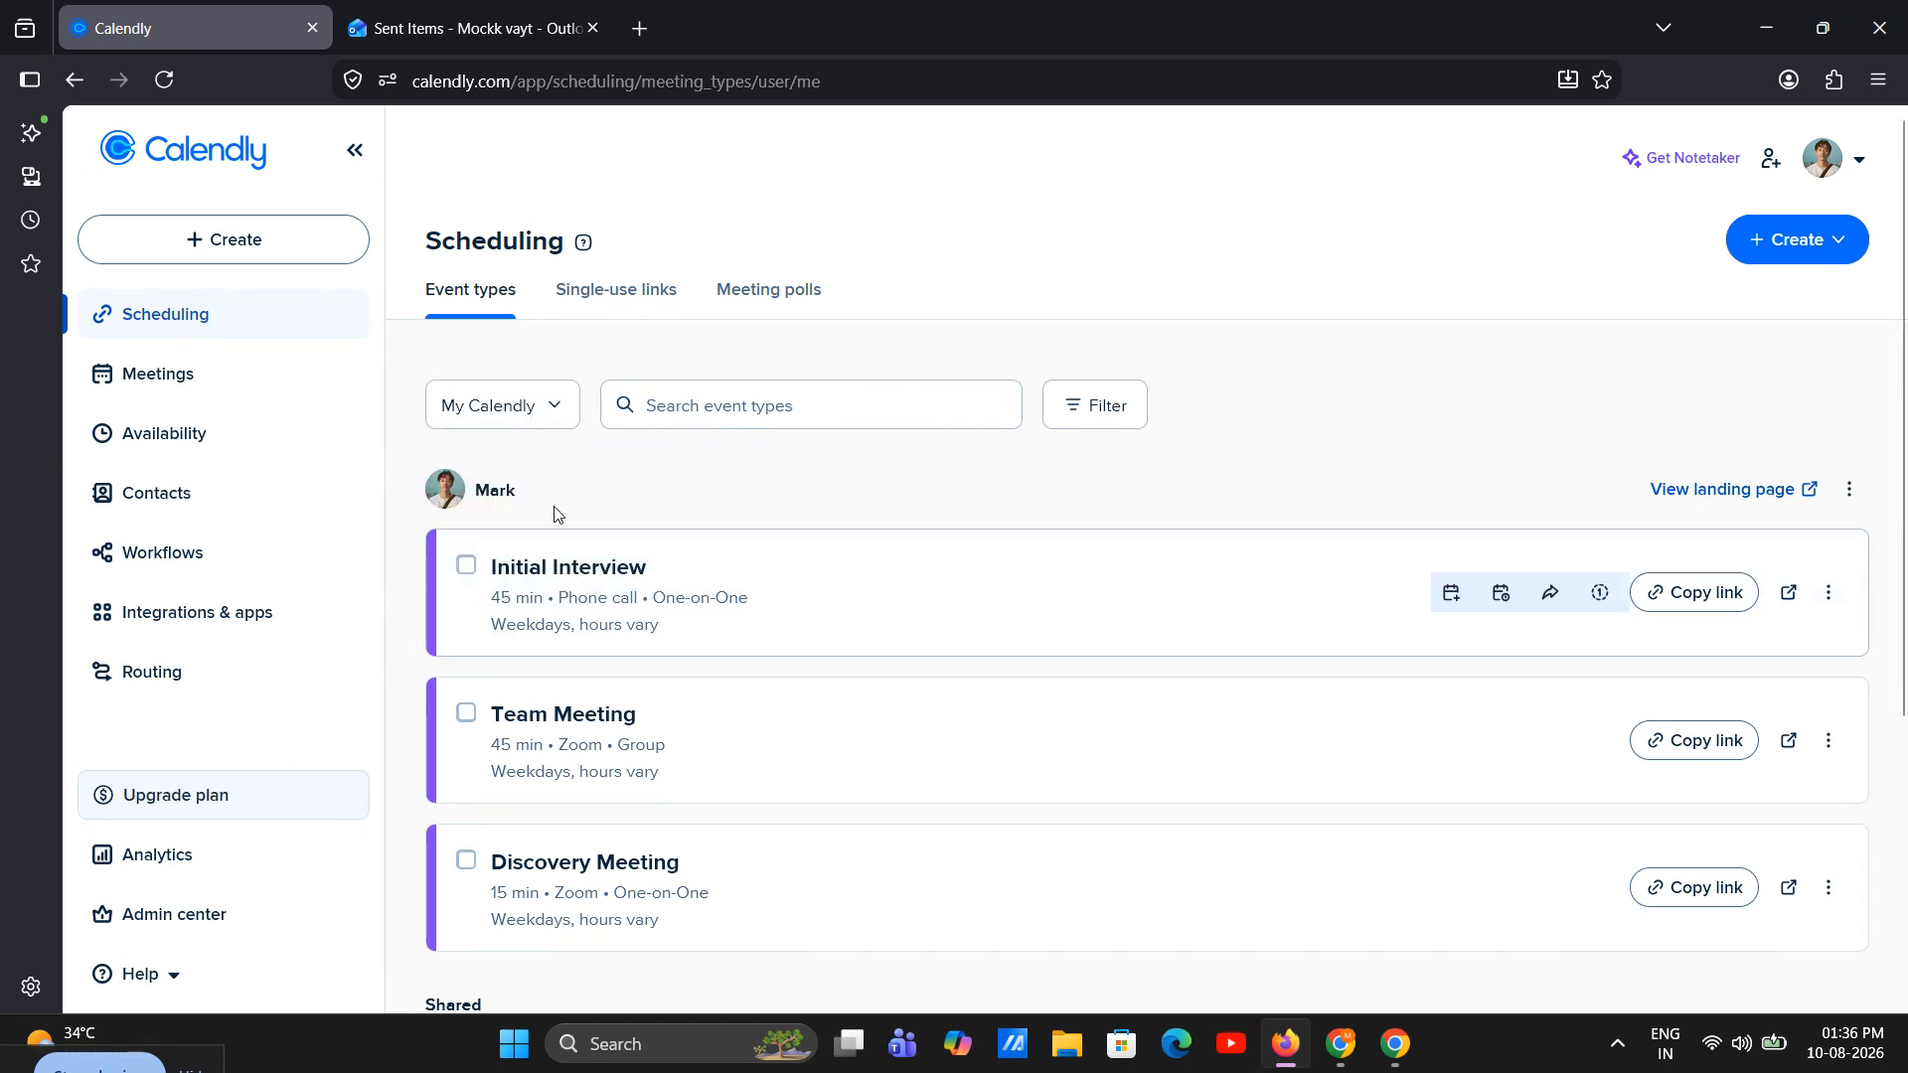
pyautogui.click(307, 248)
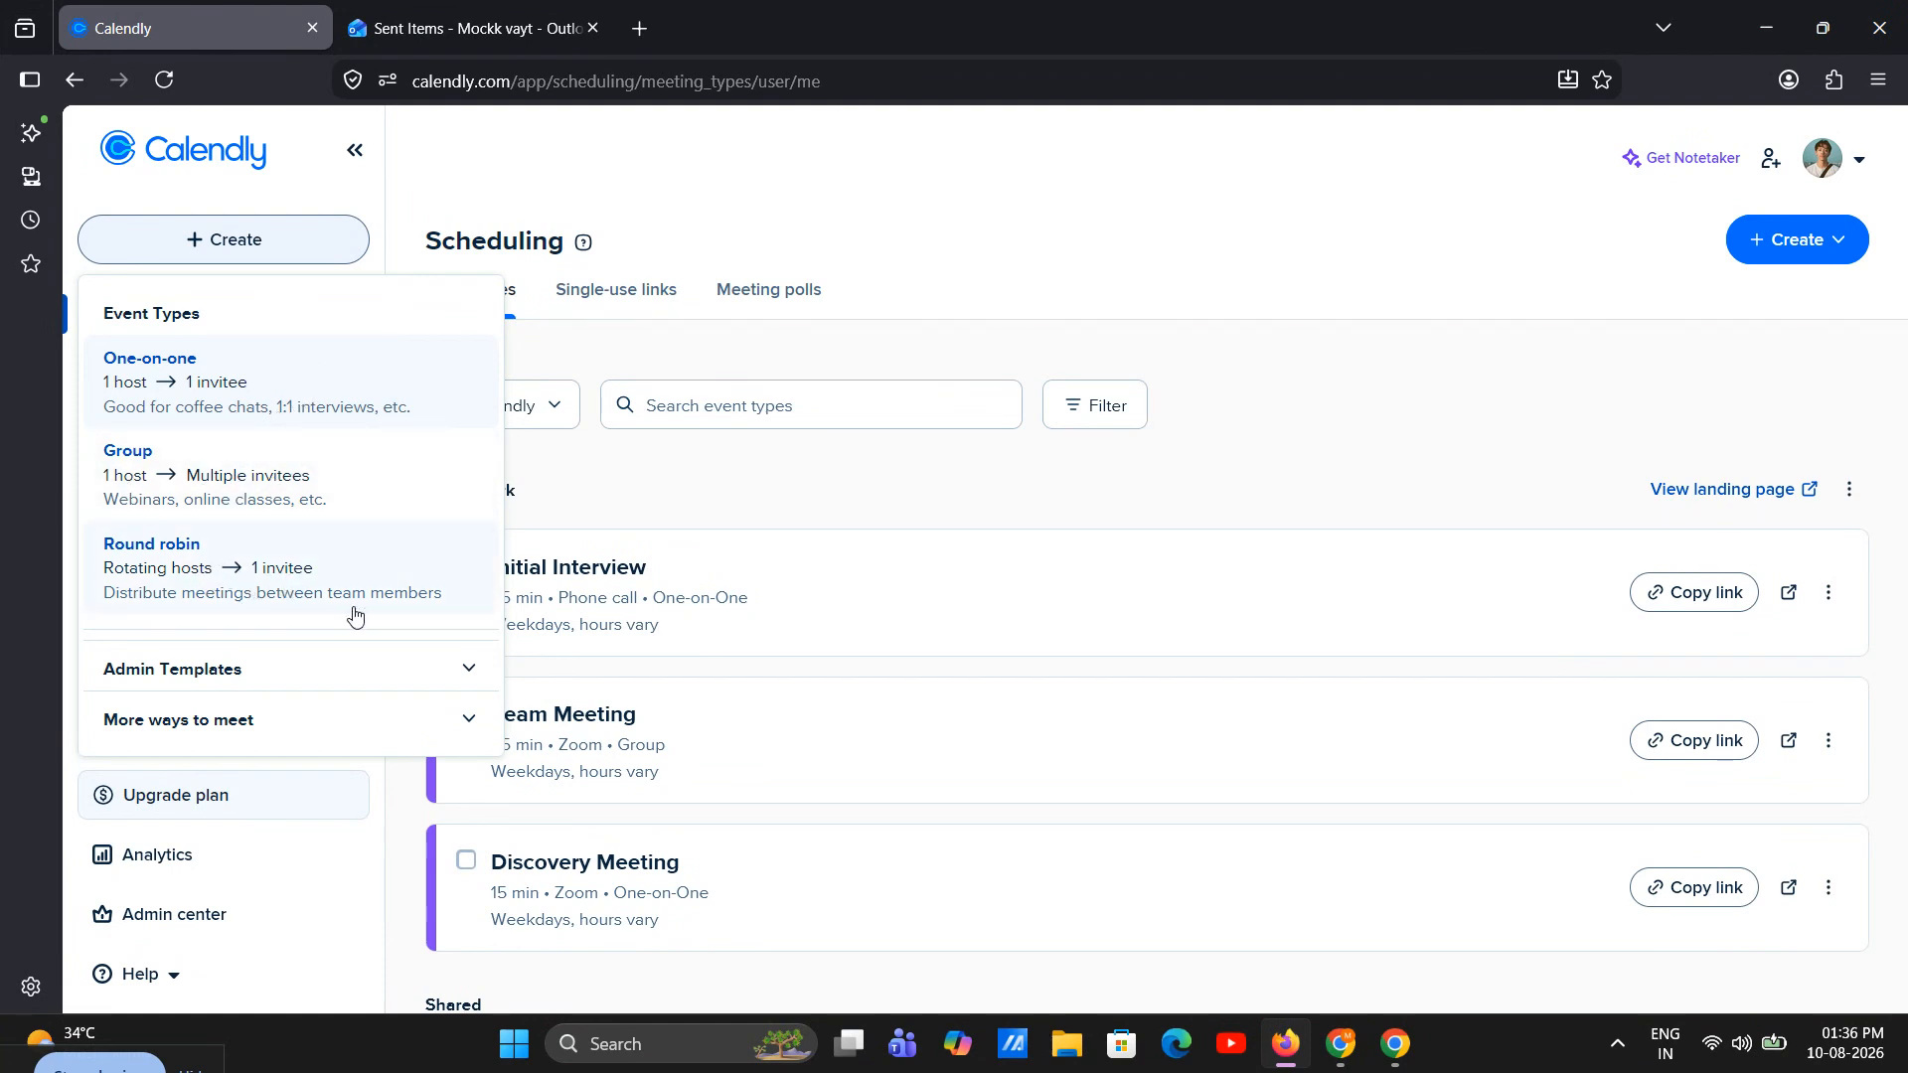
pyautogui.click(674, 496)
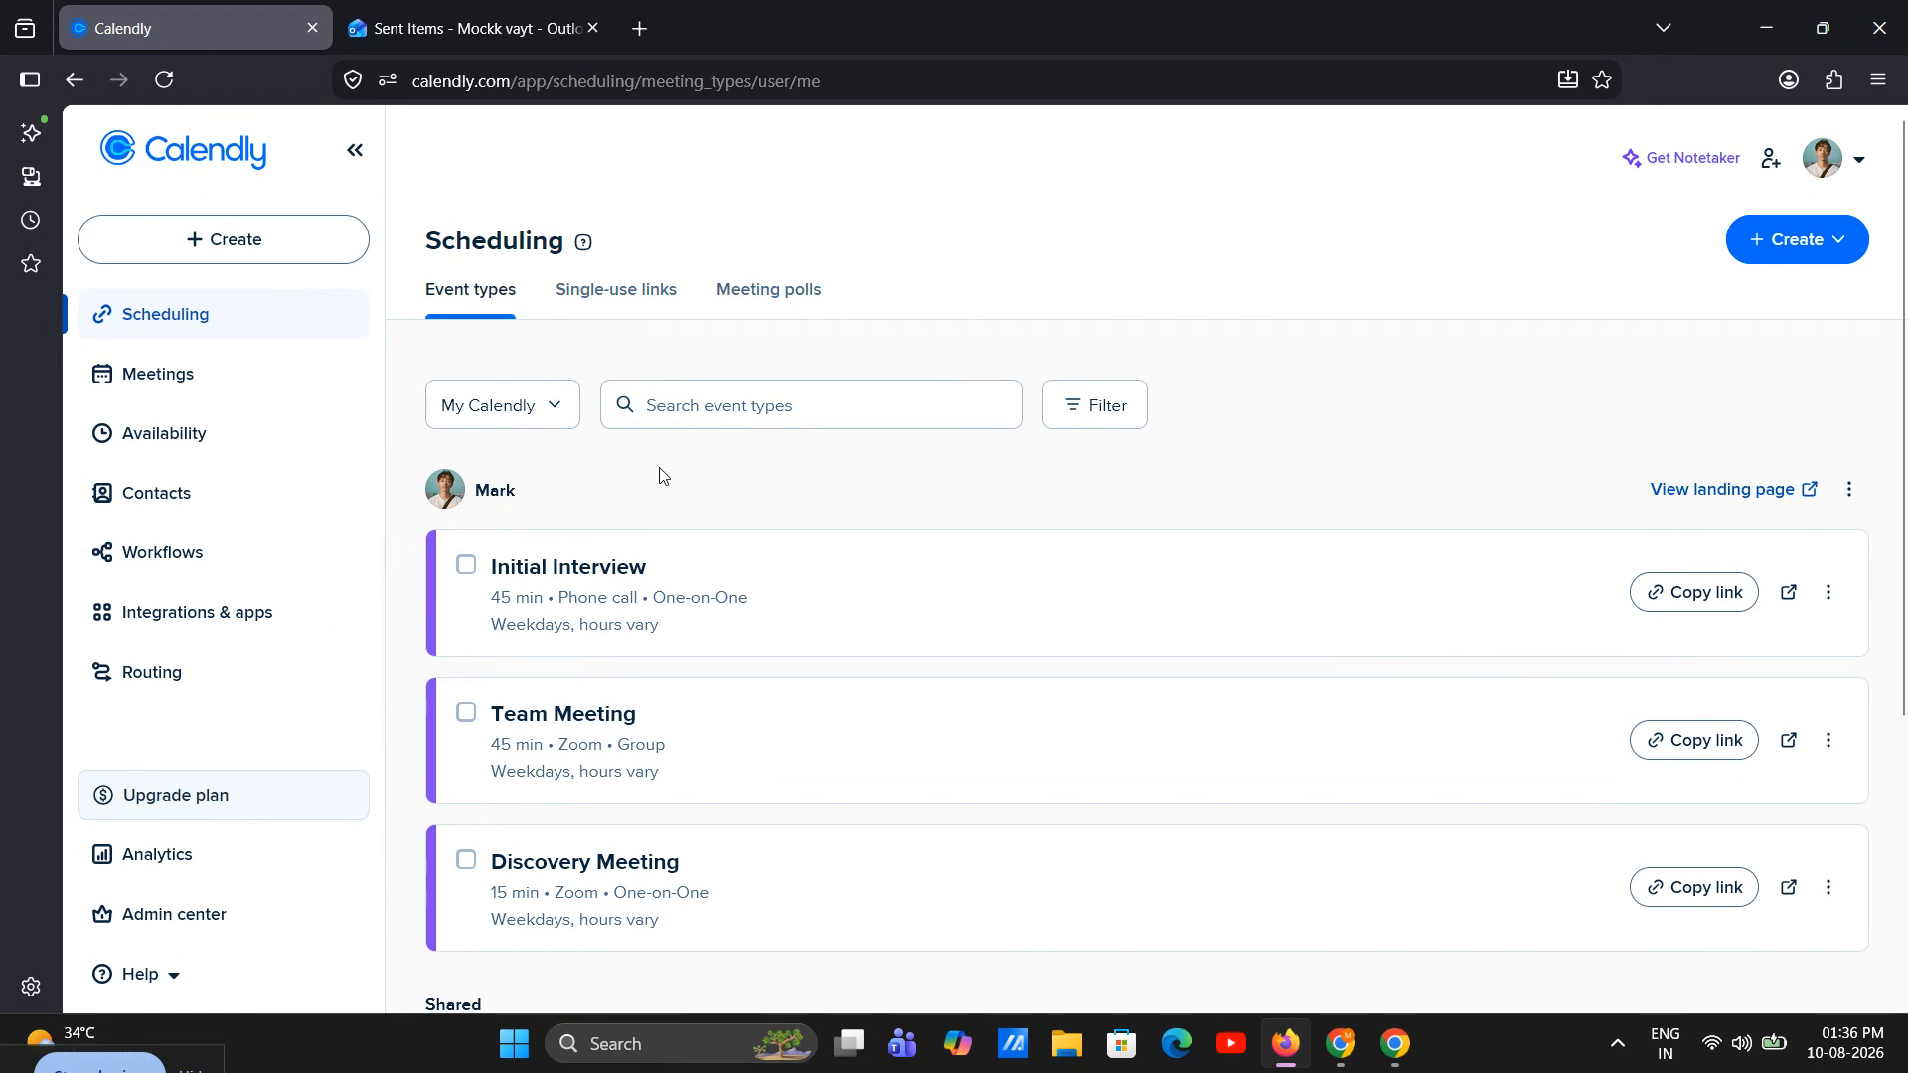
# Start a new team from the scheduling page and name it Sales Team
pyautogui.click(543, 425)
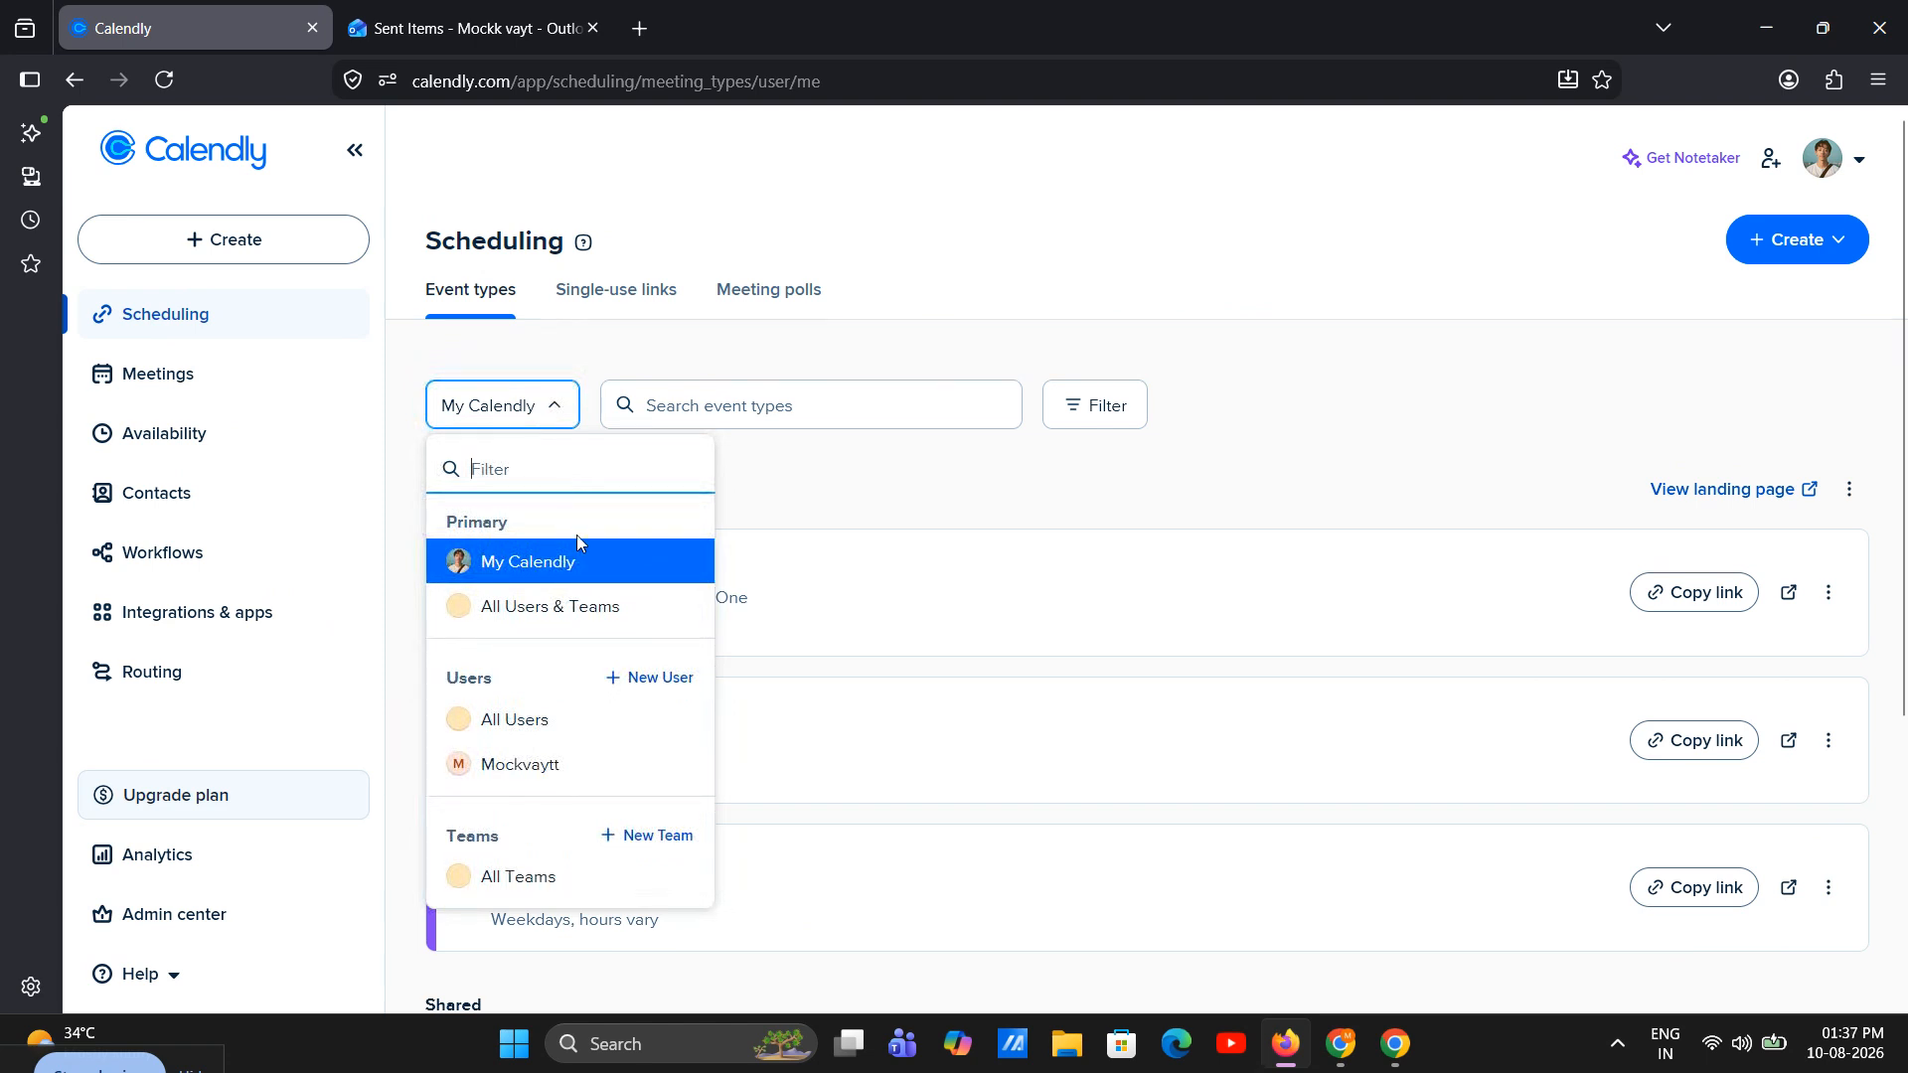
pyautogui.click(634, 837)
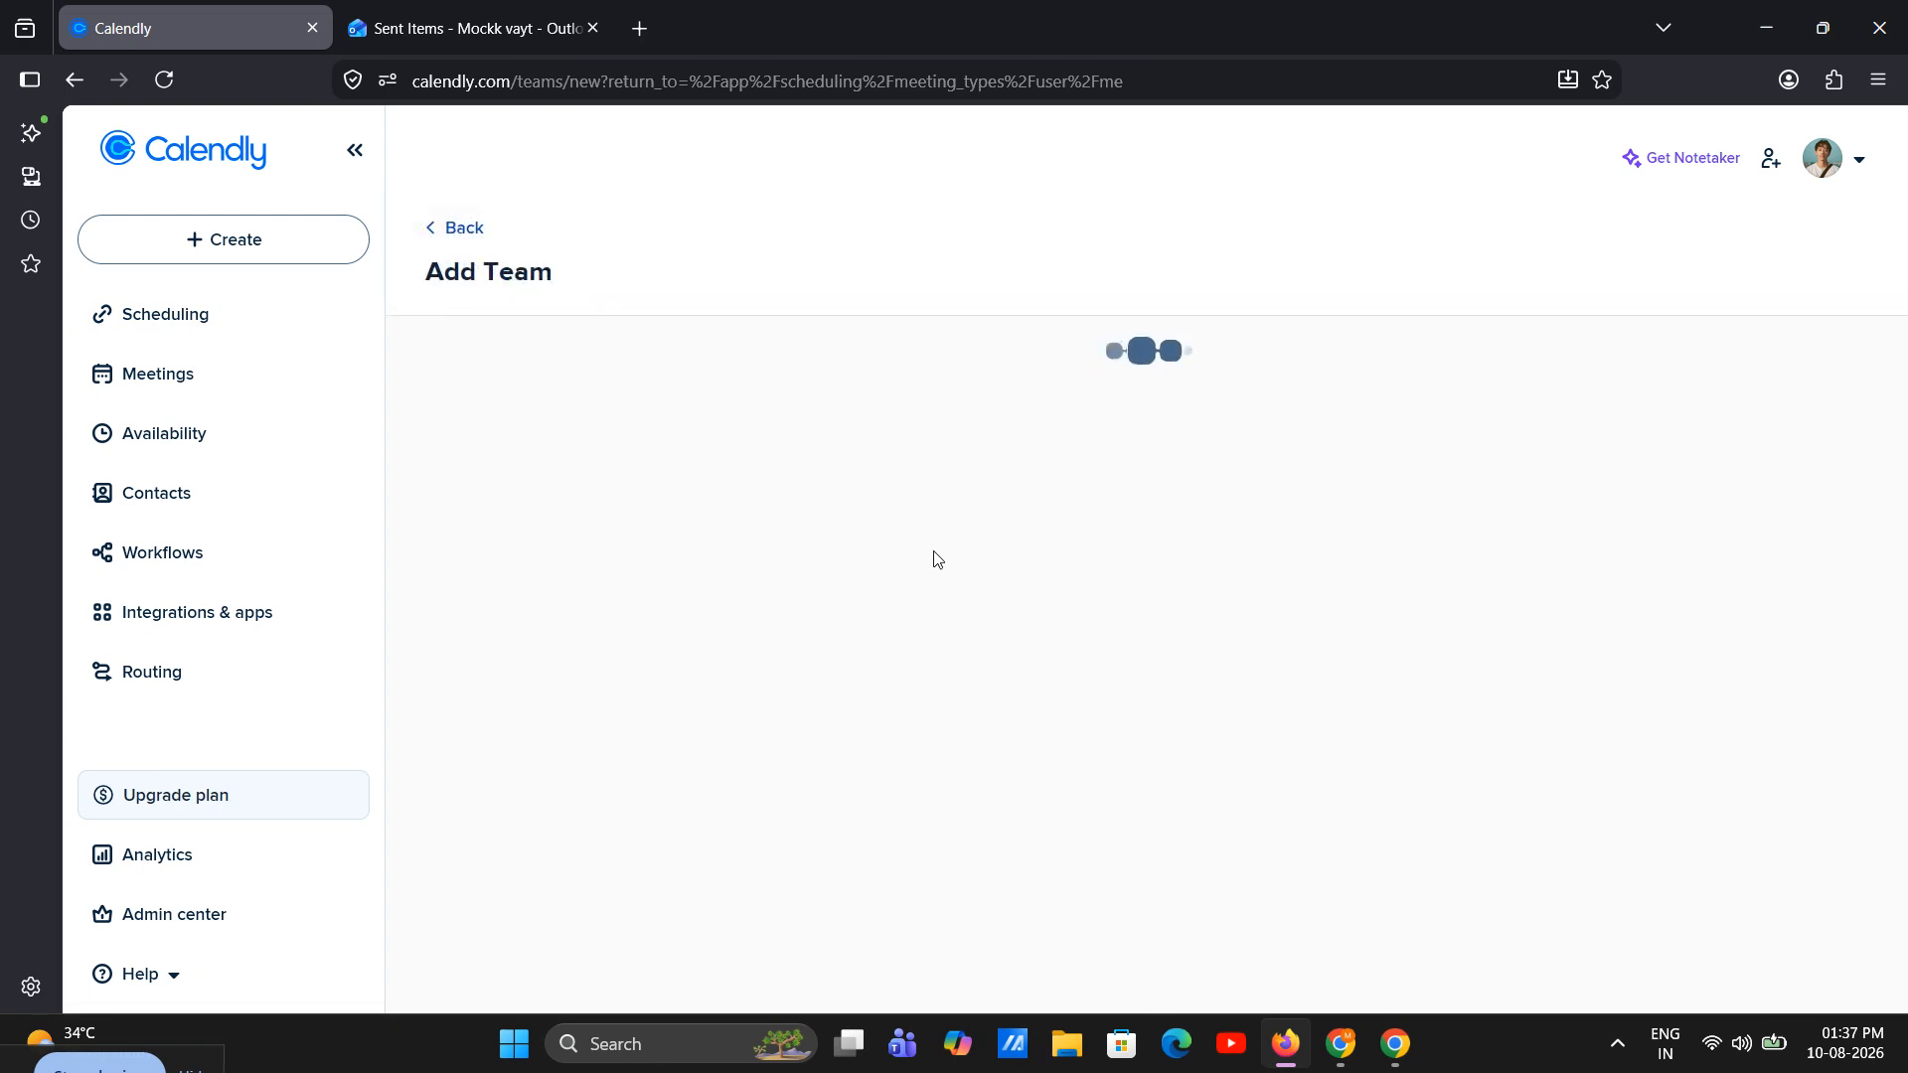
pyautogui.click(677, 408)
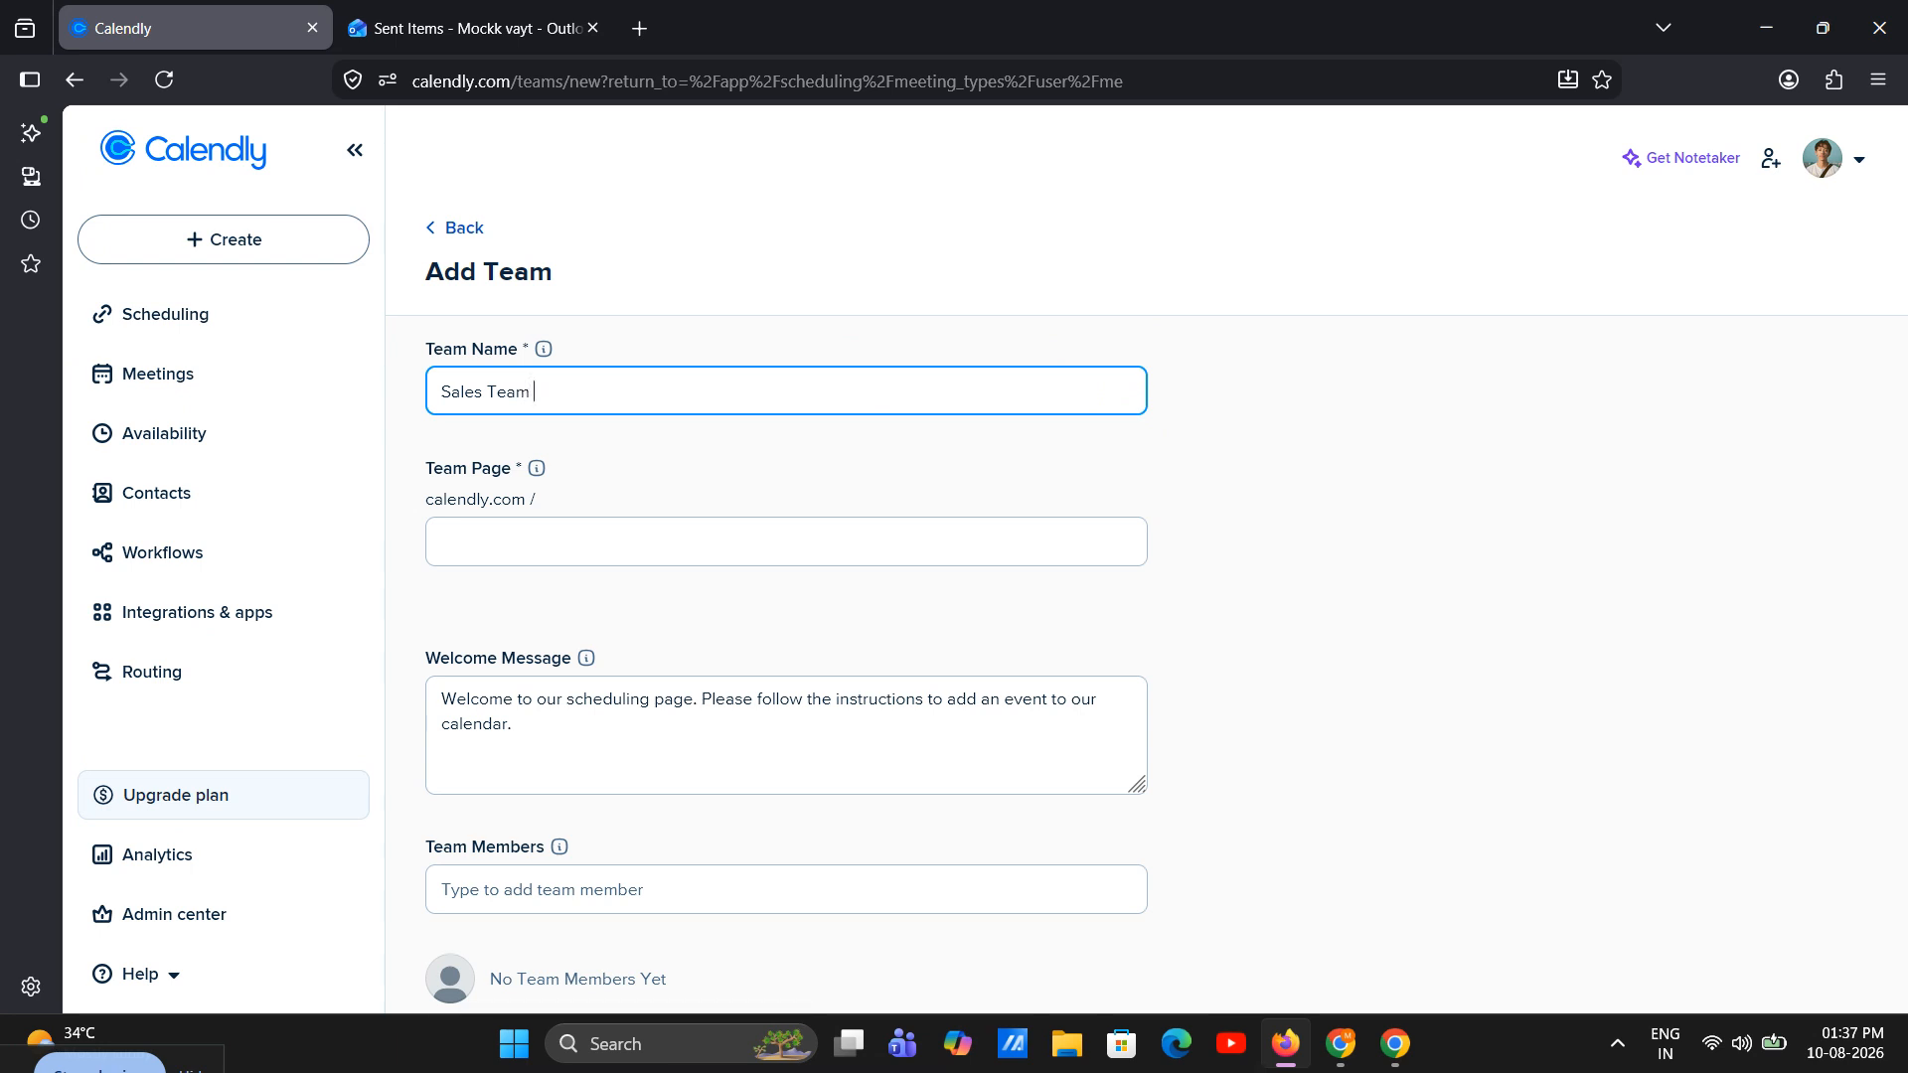
# Set the team page address to sales-team-00
pyautogui.click(447, 541)
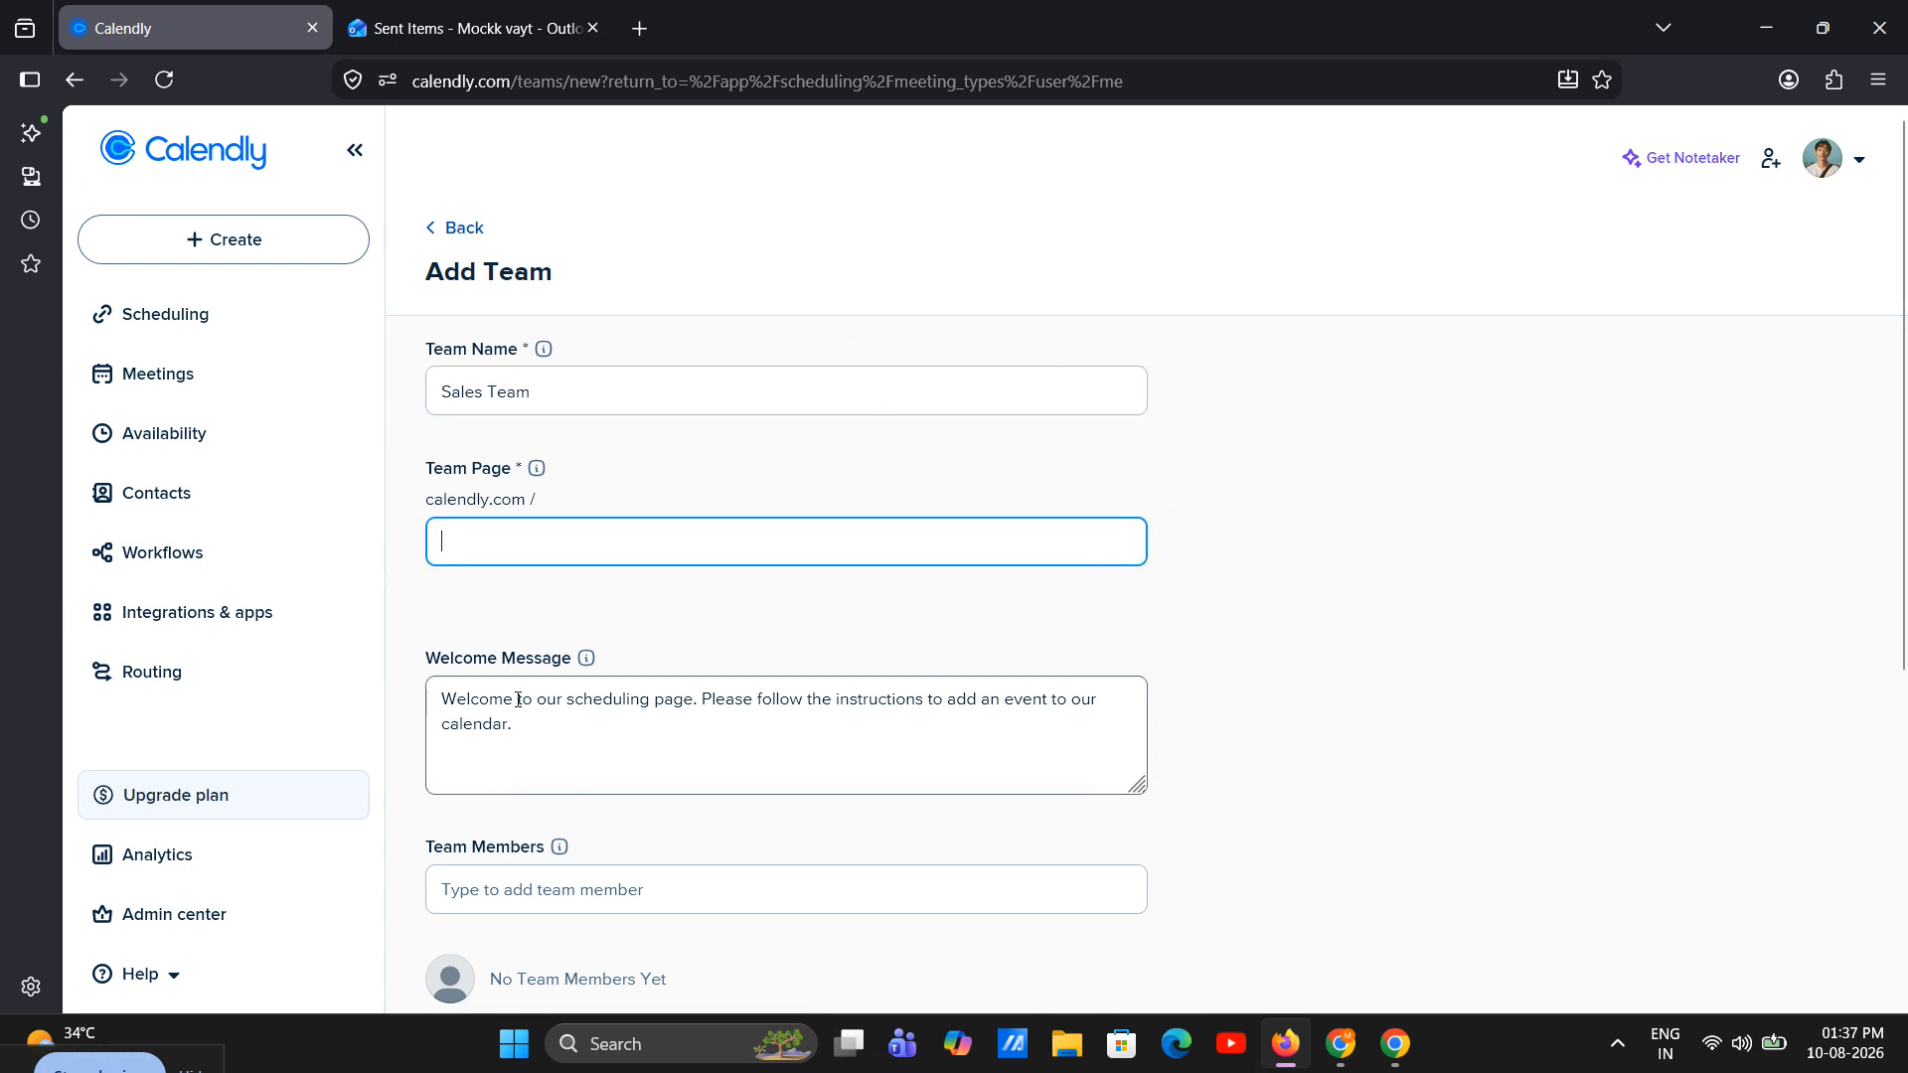
pyautogui.click(517, 544)
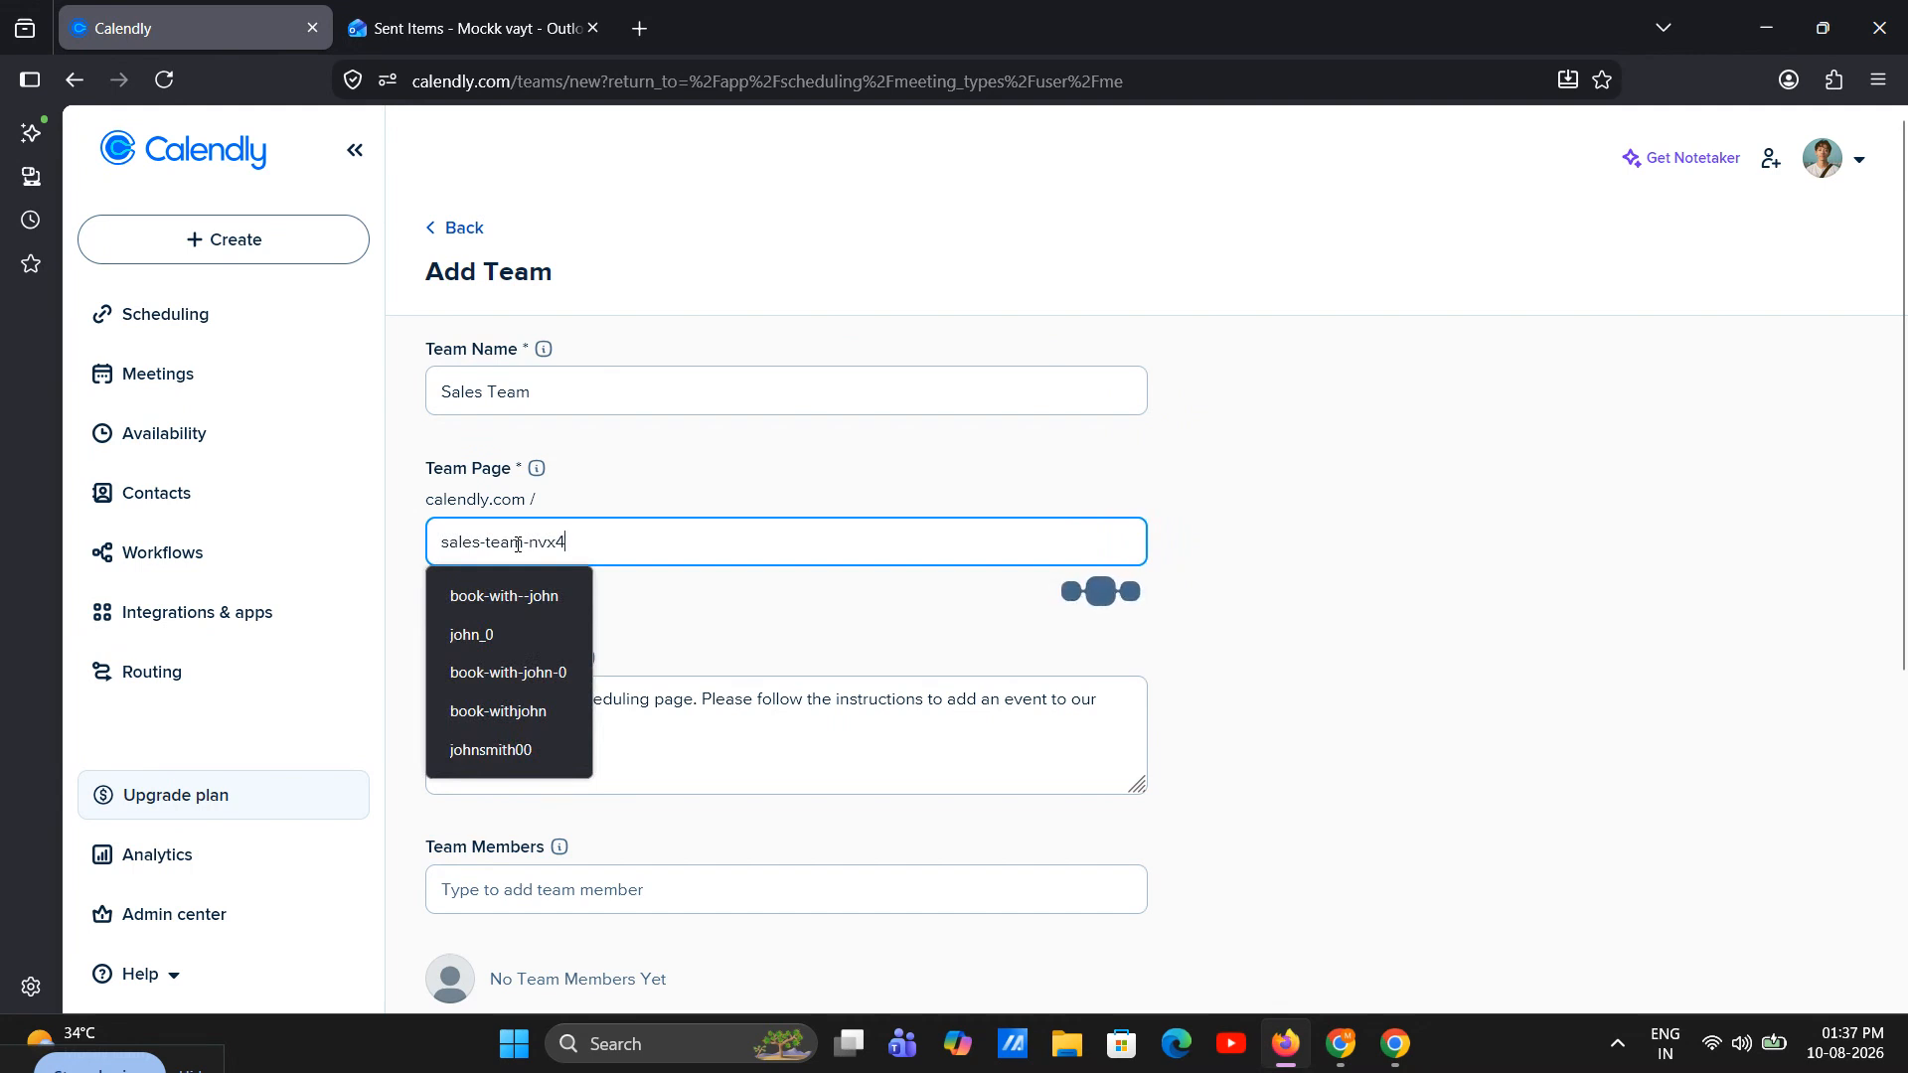
pyautogui.press('BackSpace')
pyautogui.press('BackSpace')
pyautogui.press('BackSpace')
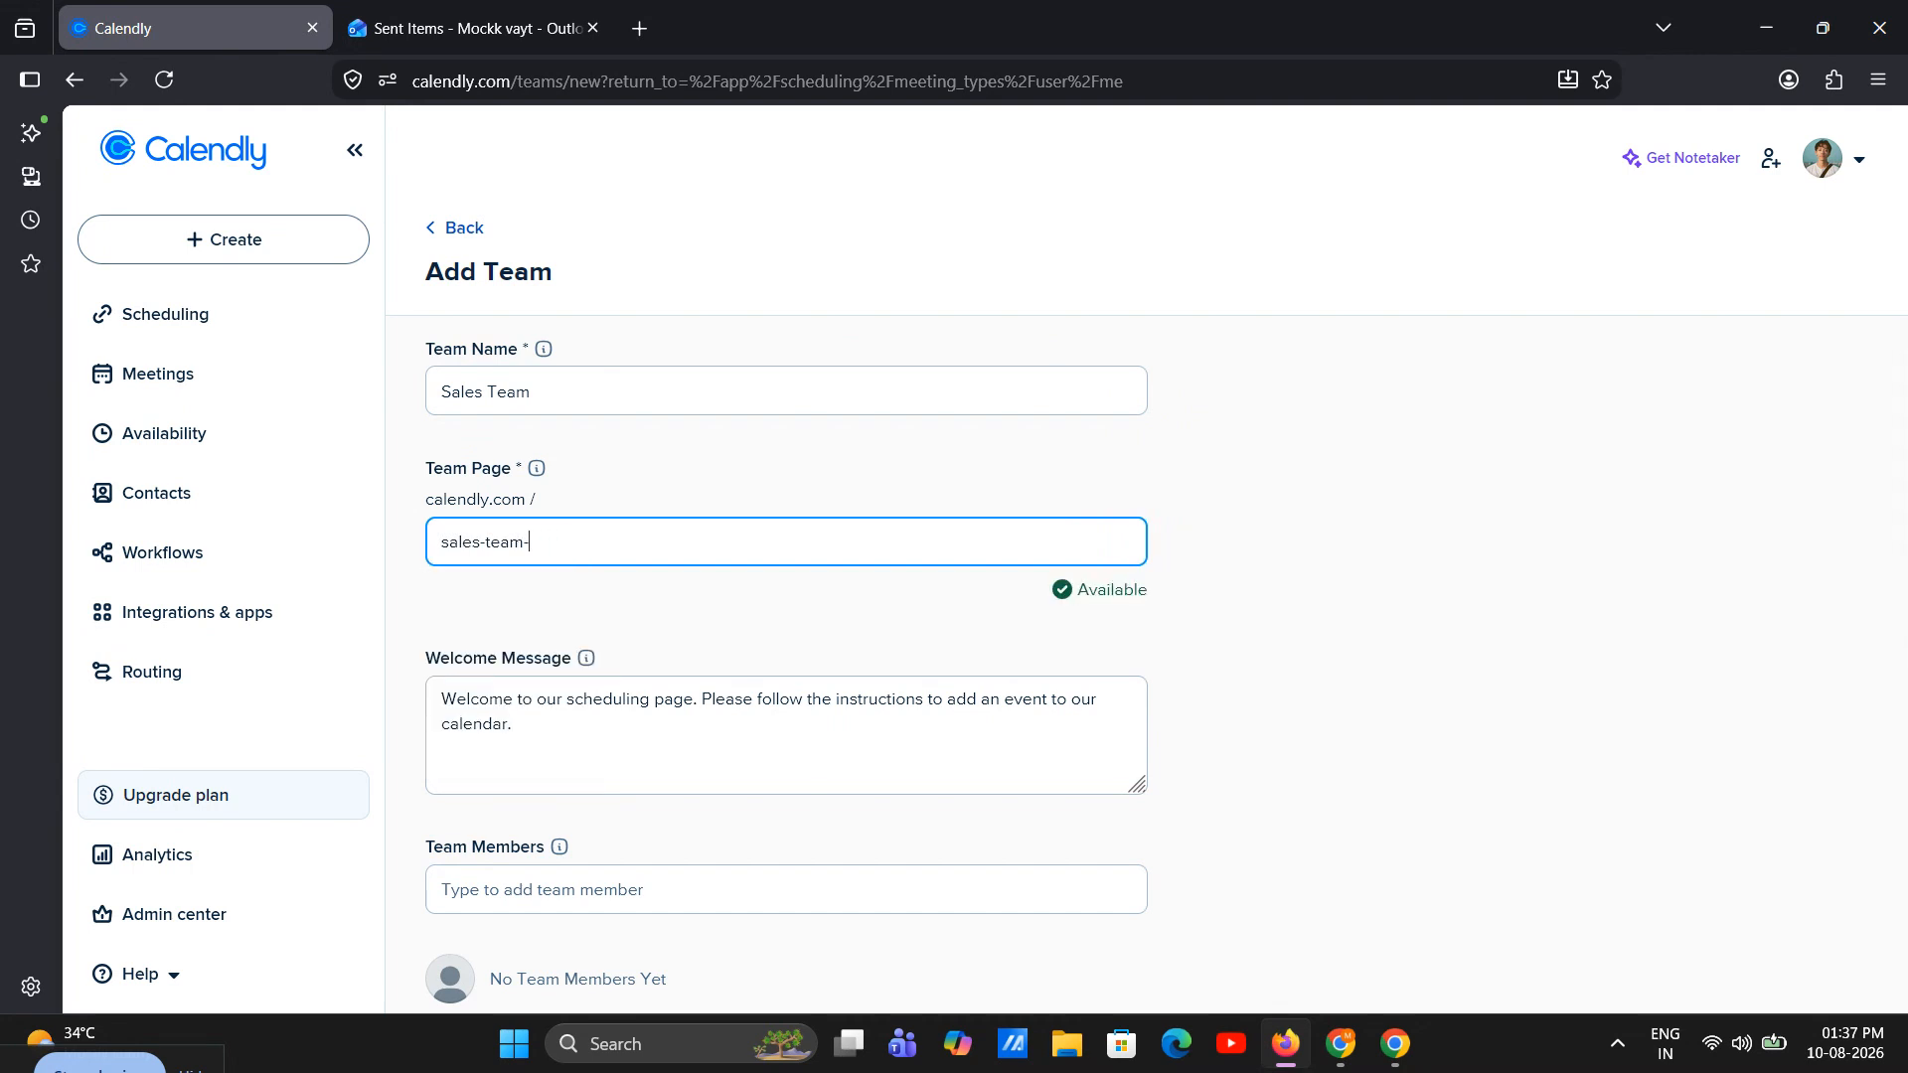
pyautogui.write('00')
# Search for "mo" in the team members and add both matching account users to the team
pyautogui.scroll(-3, 616, 596)
pyautogui.click(600, 595)
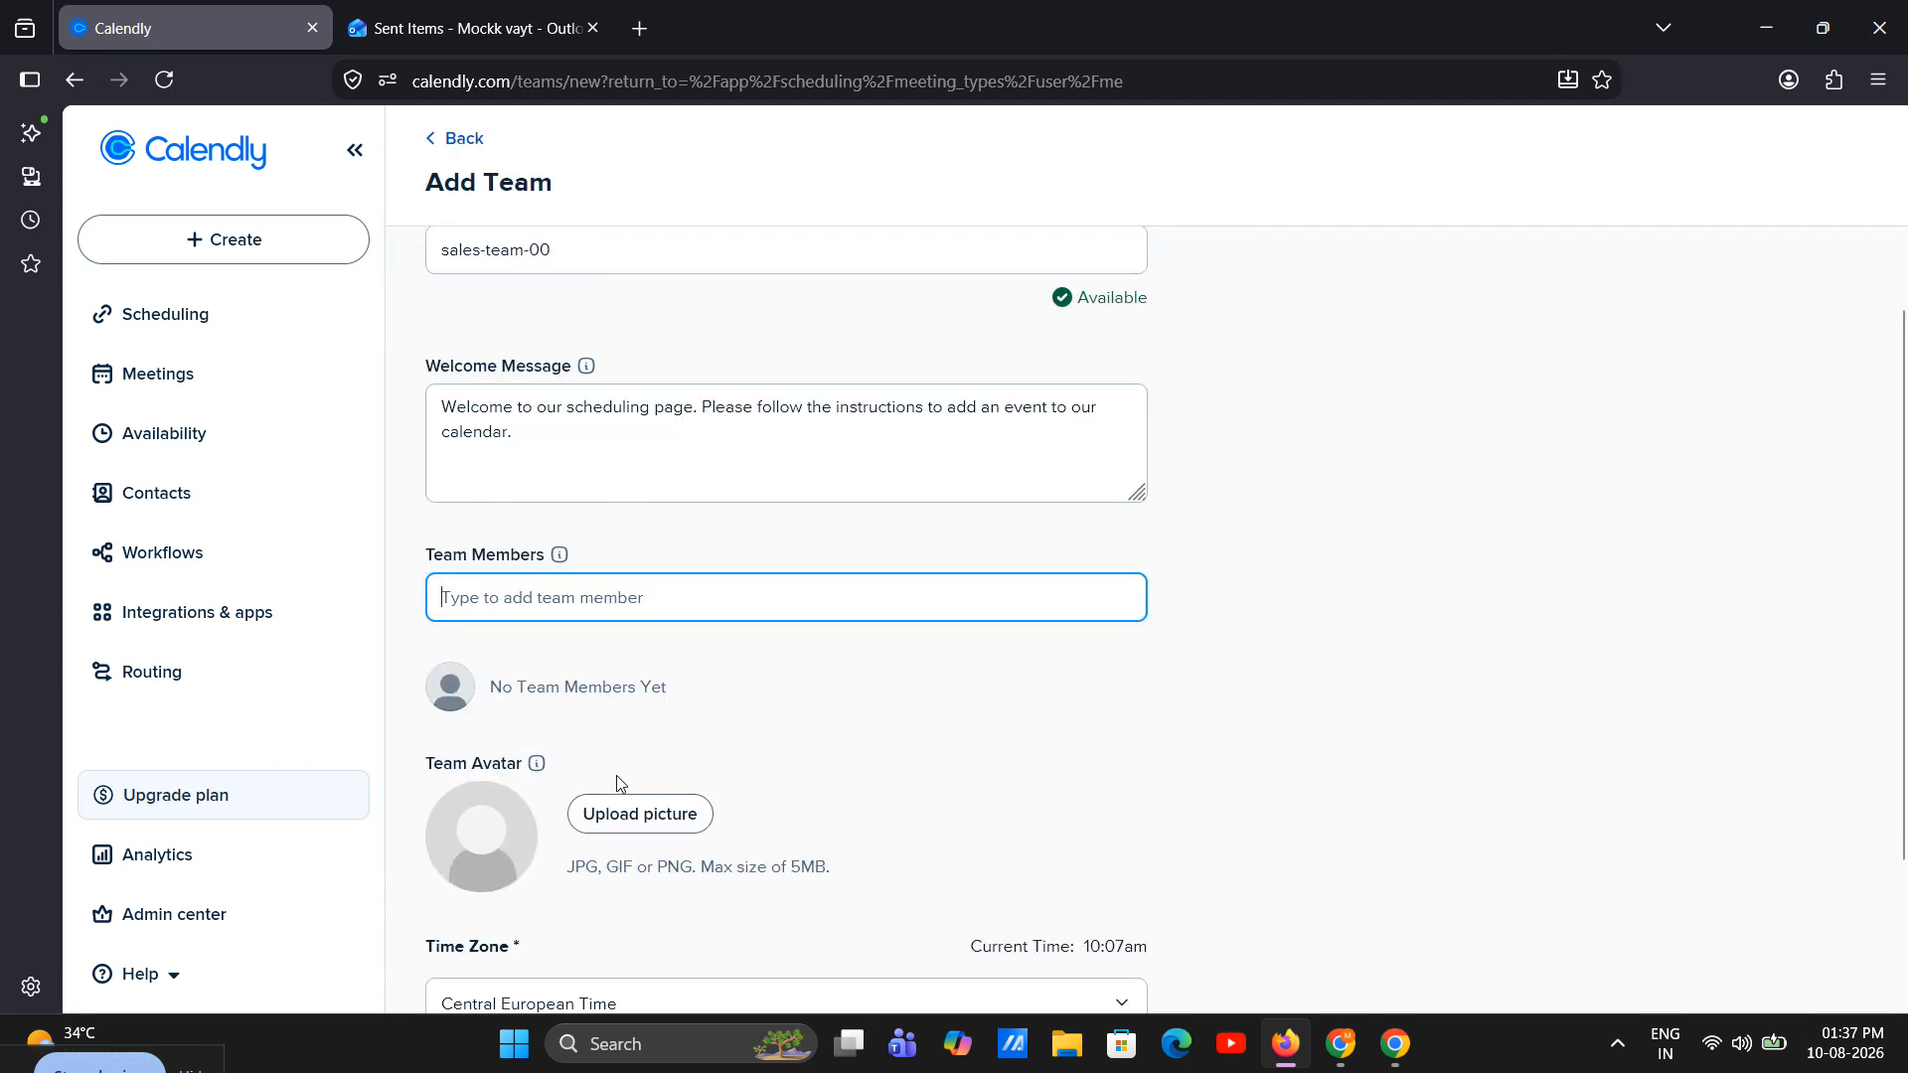
pyautogui.write('mo')
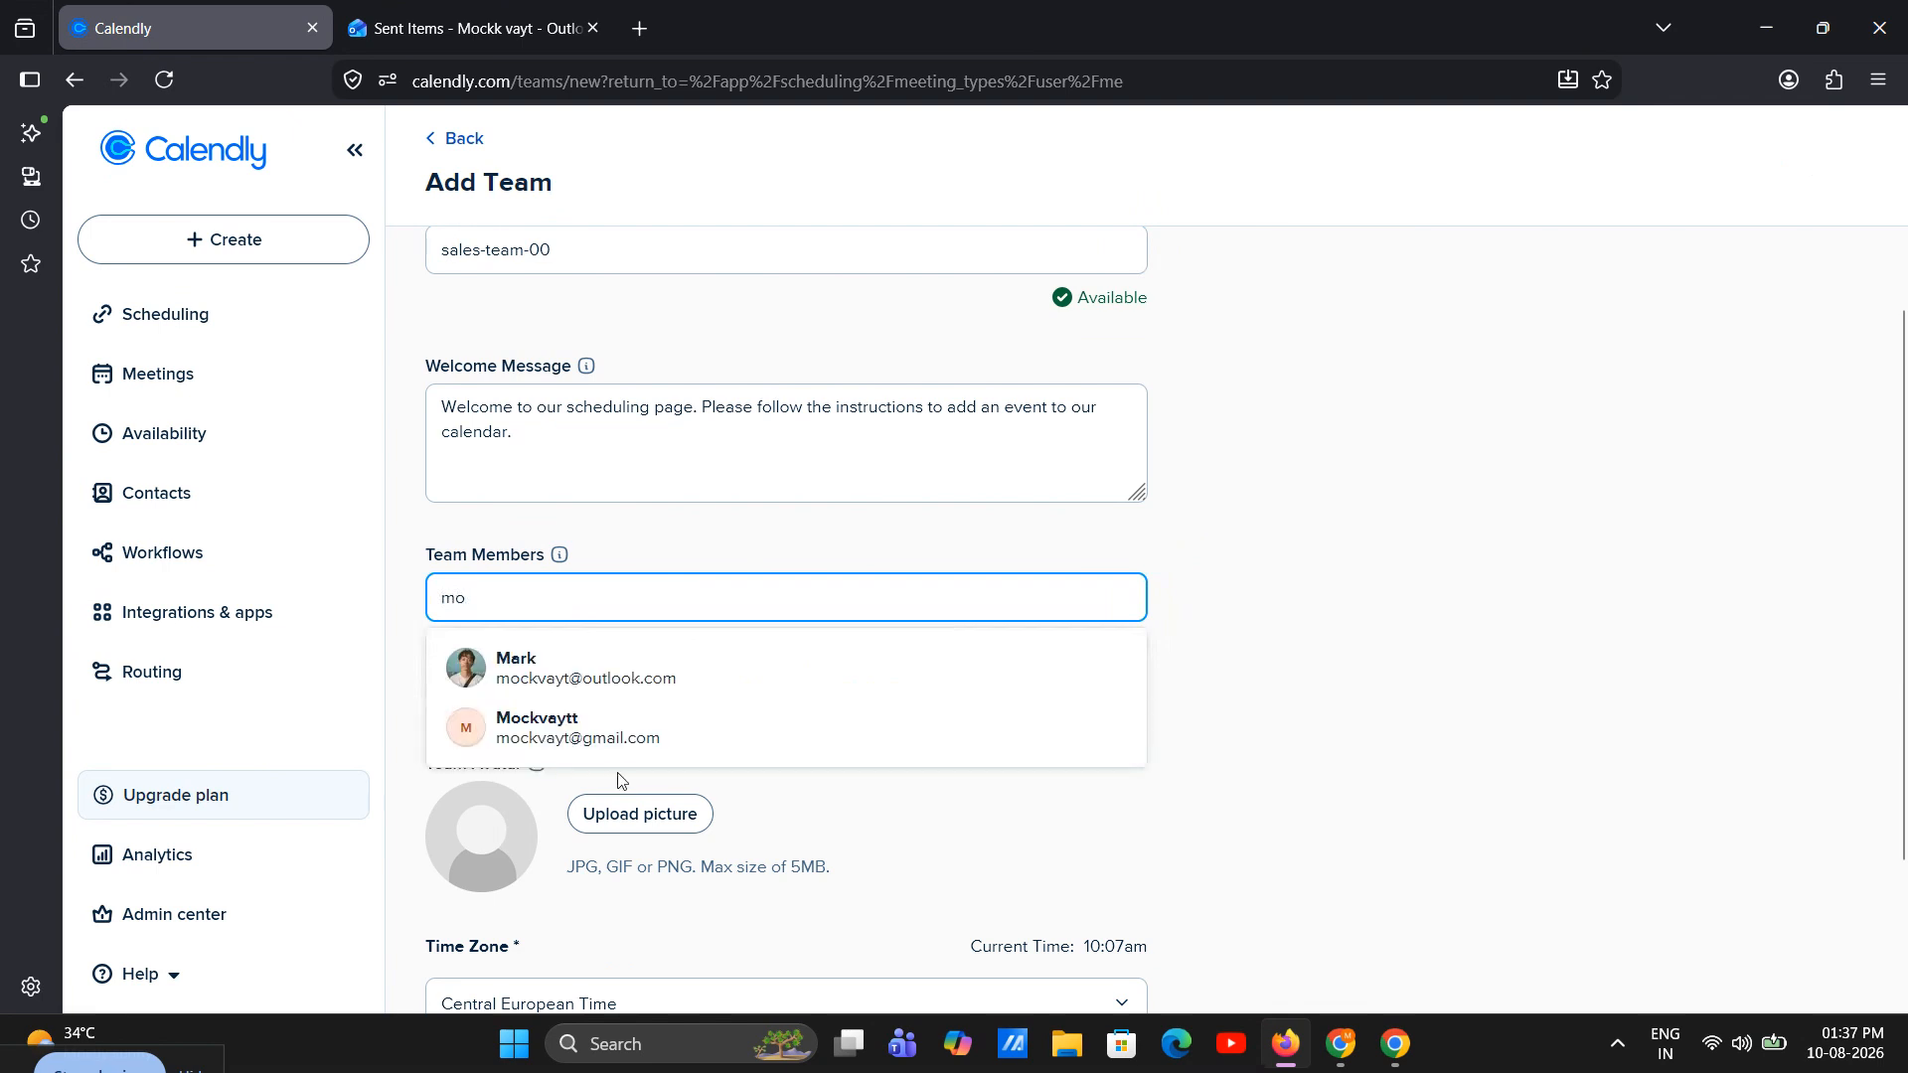
pyautogui.click(617, 731)
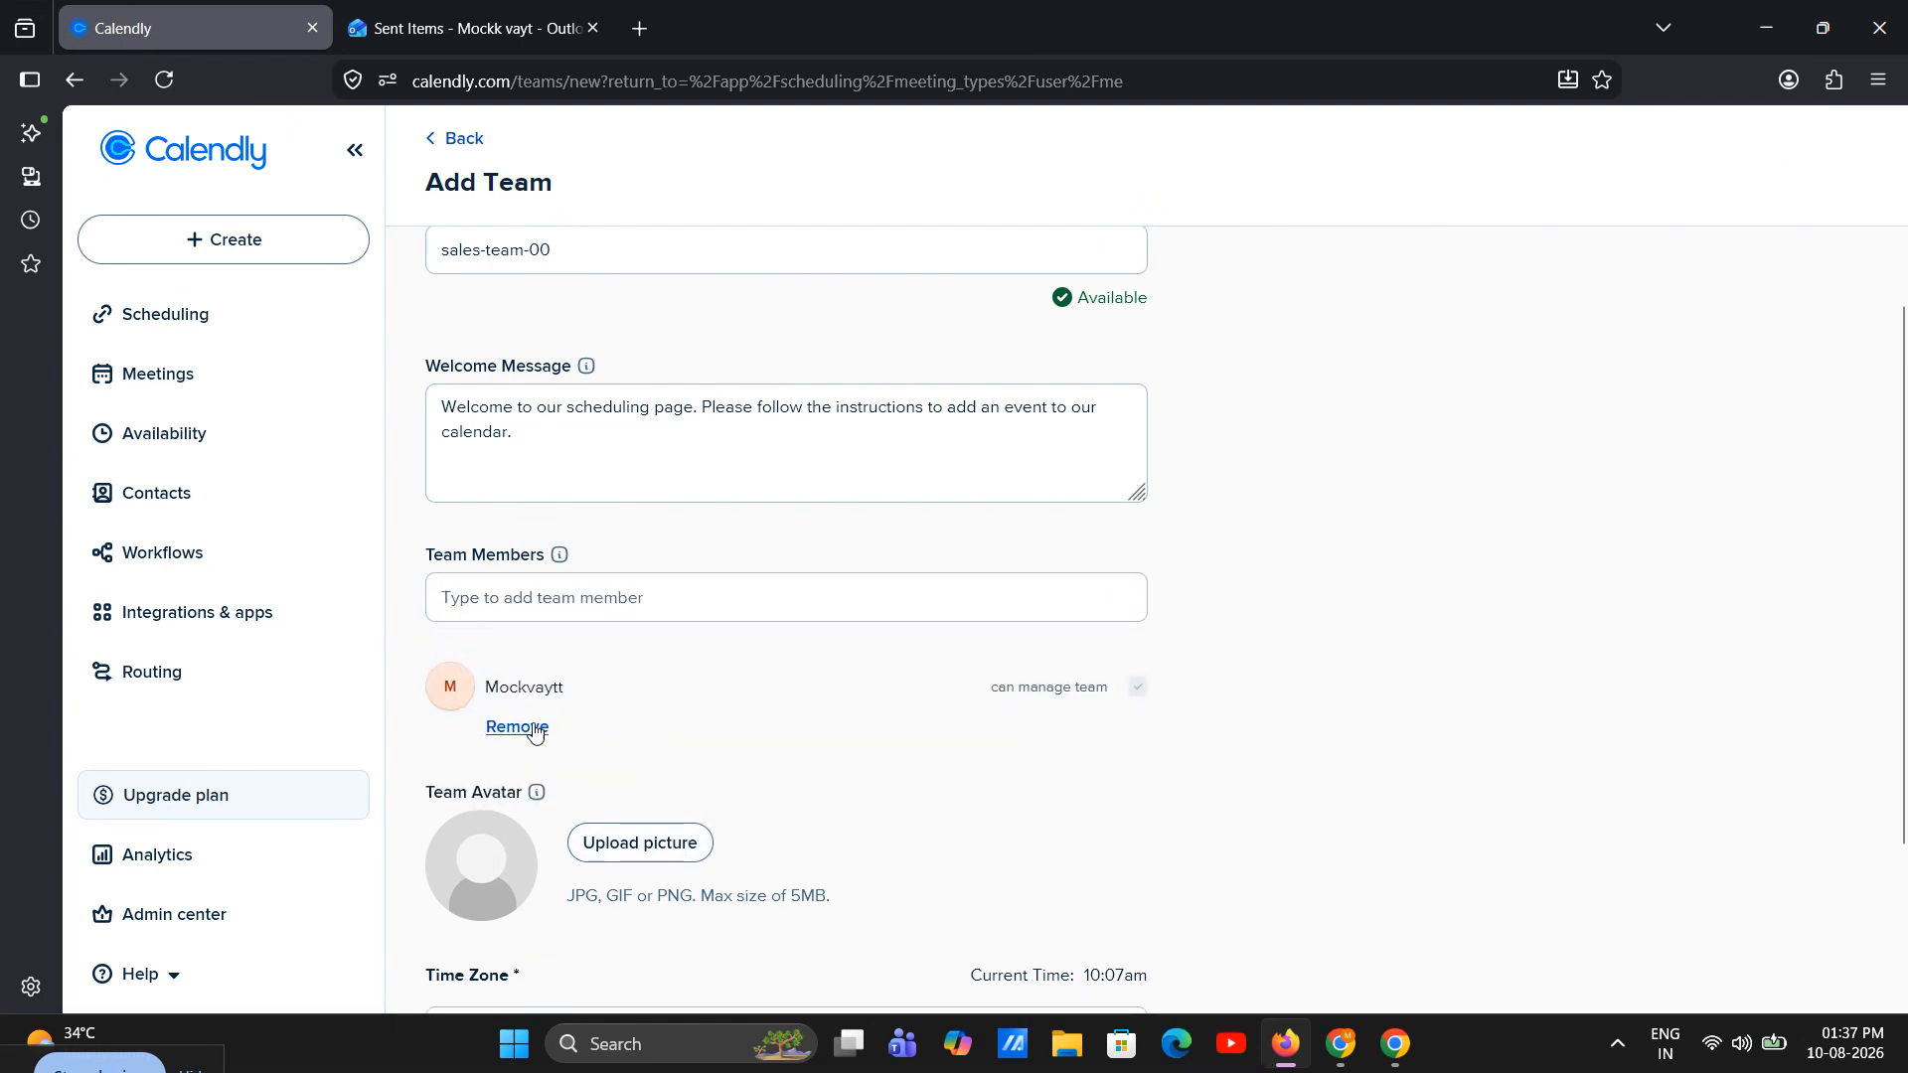
pyautogui.click(481, 596)
pyautogui.write('m')
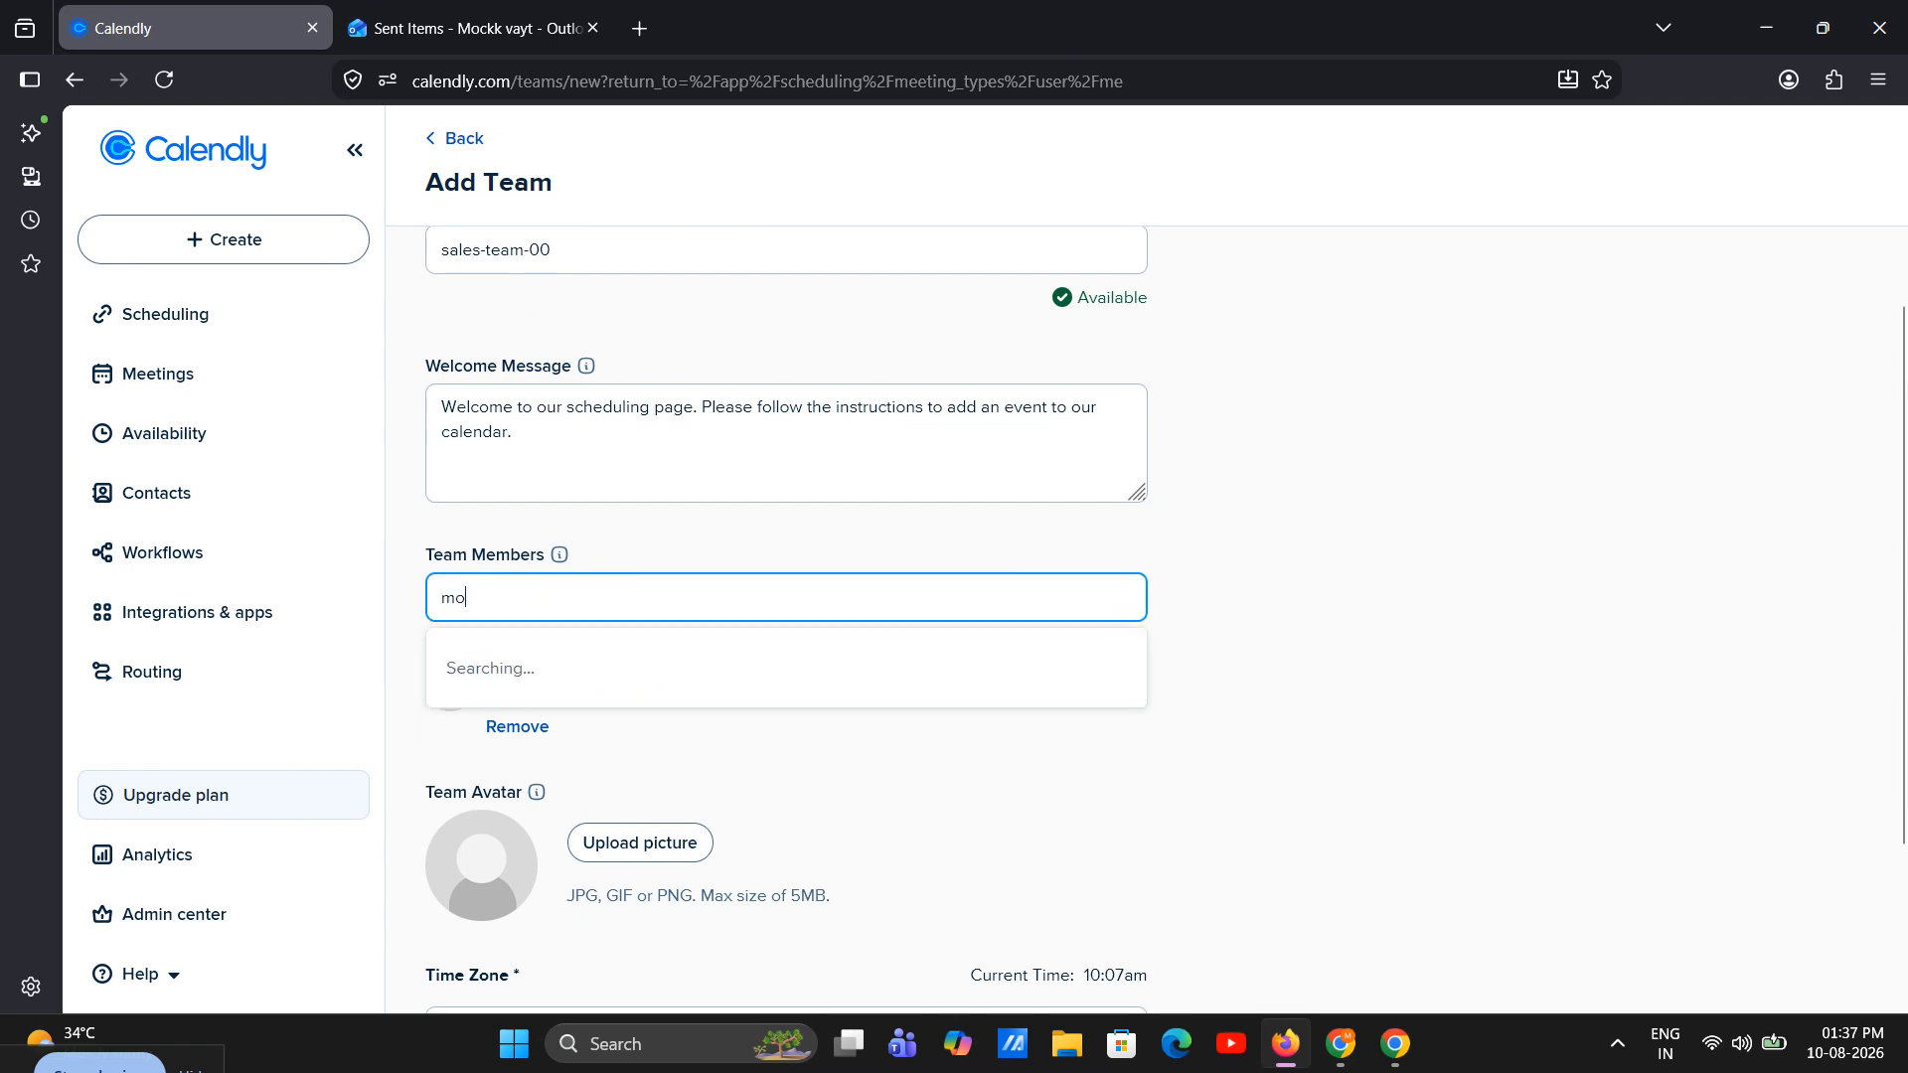
pyautogui.write('o')
pyautogui.click(527, 660)
# Create the Sales Team with its two members
pyautogui.scroll(-3, 562, 699)
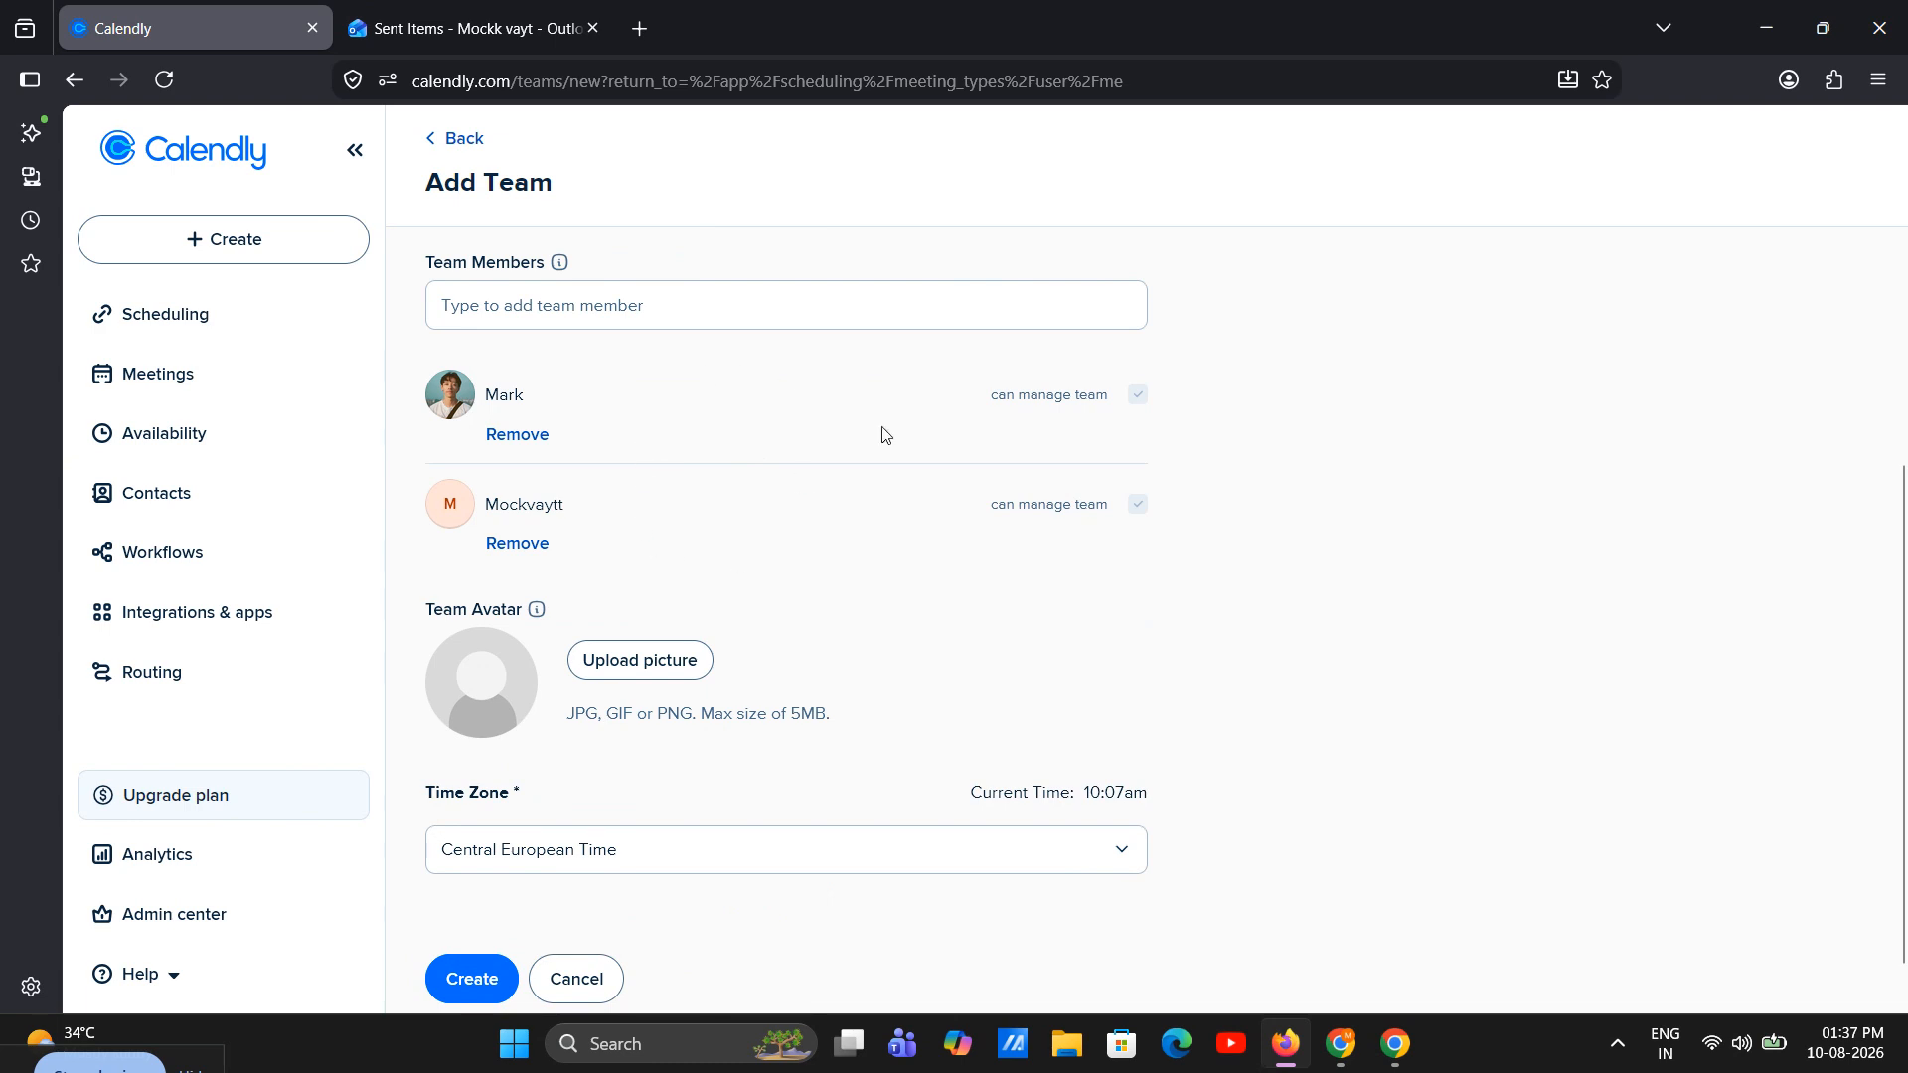
pyautogui.click(1138, 395)
pyautogui.click(472, 978)
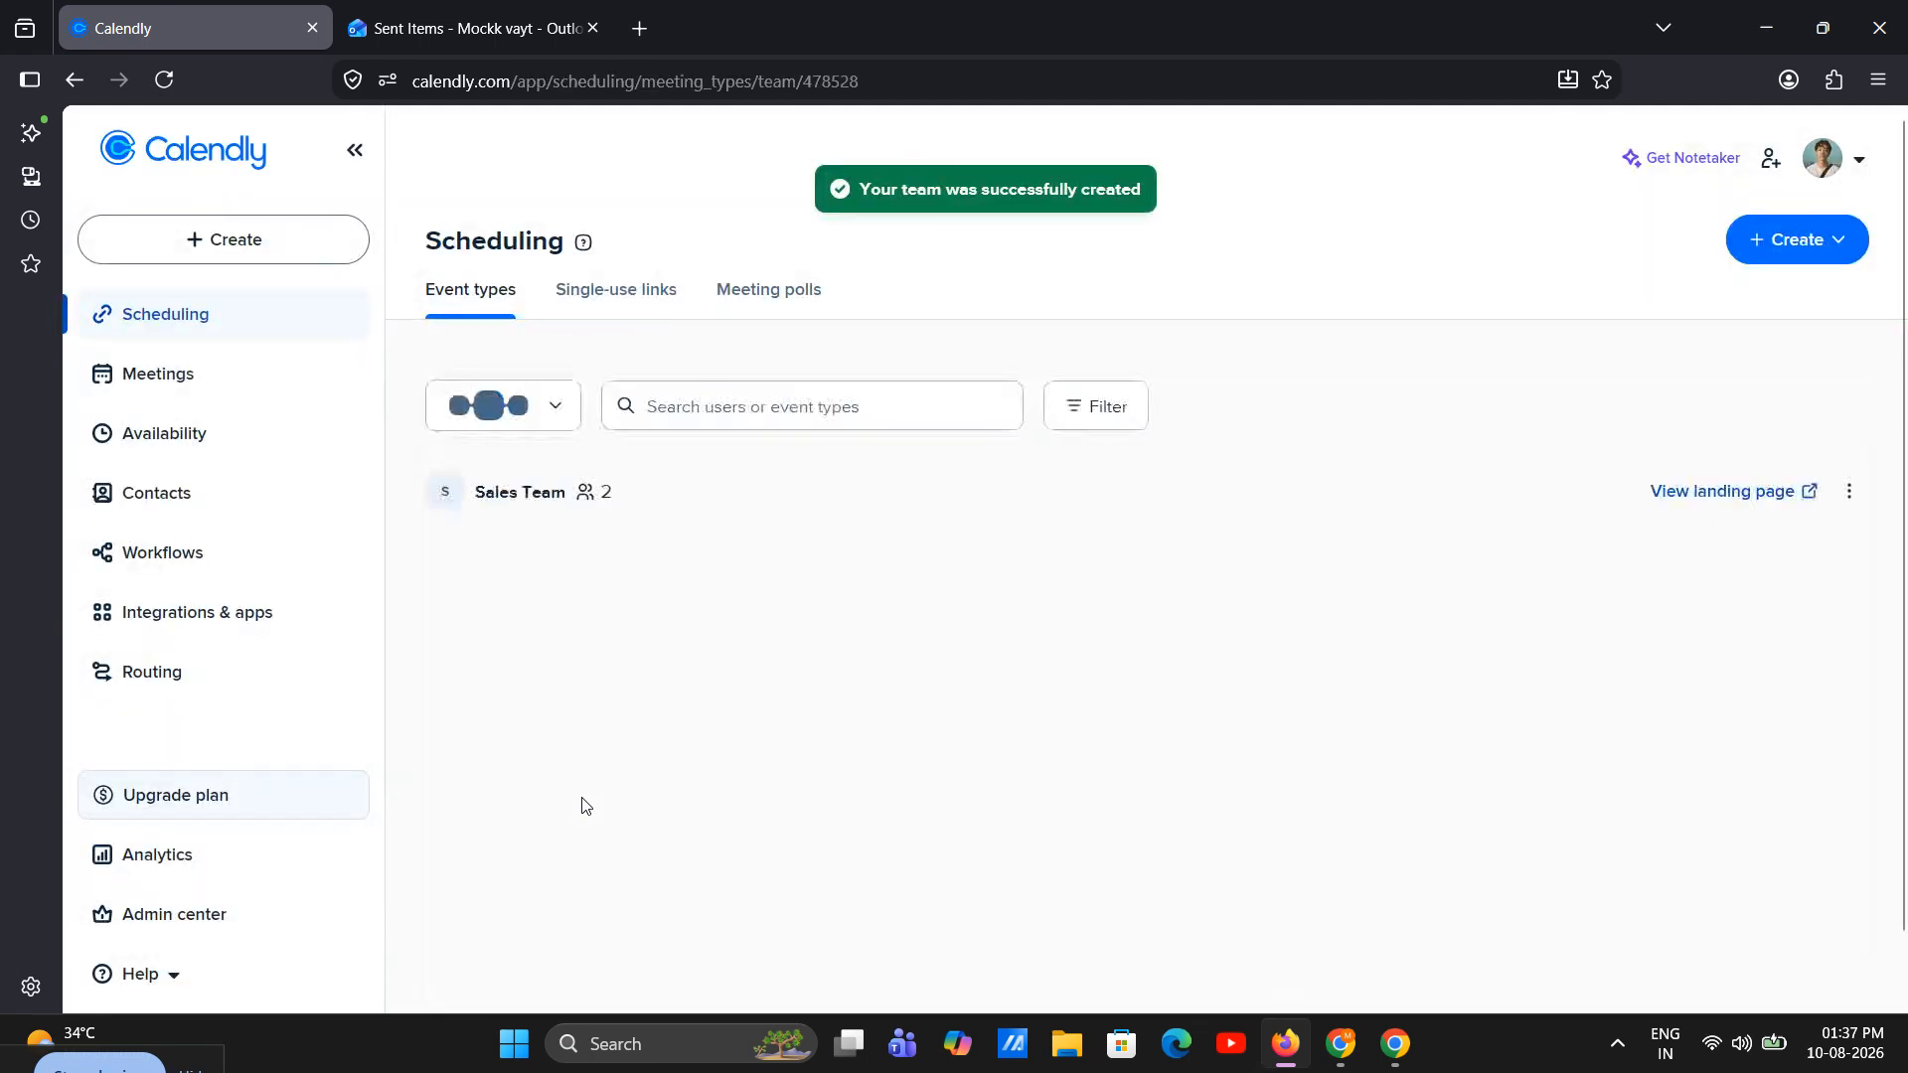
pyautogui.tripleClick(542, 505)
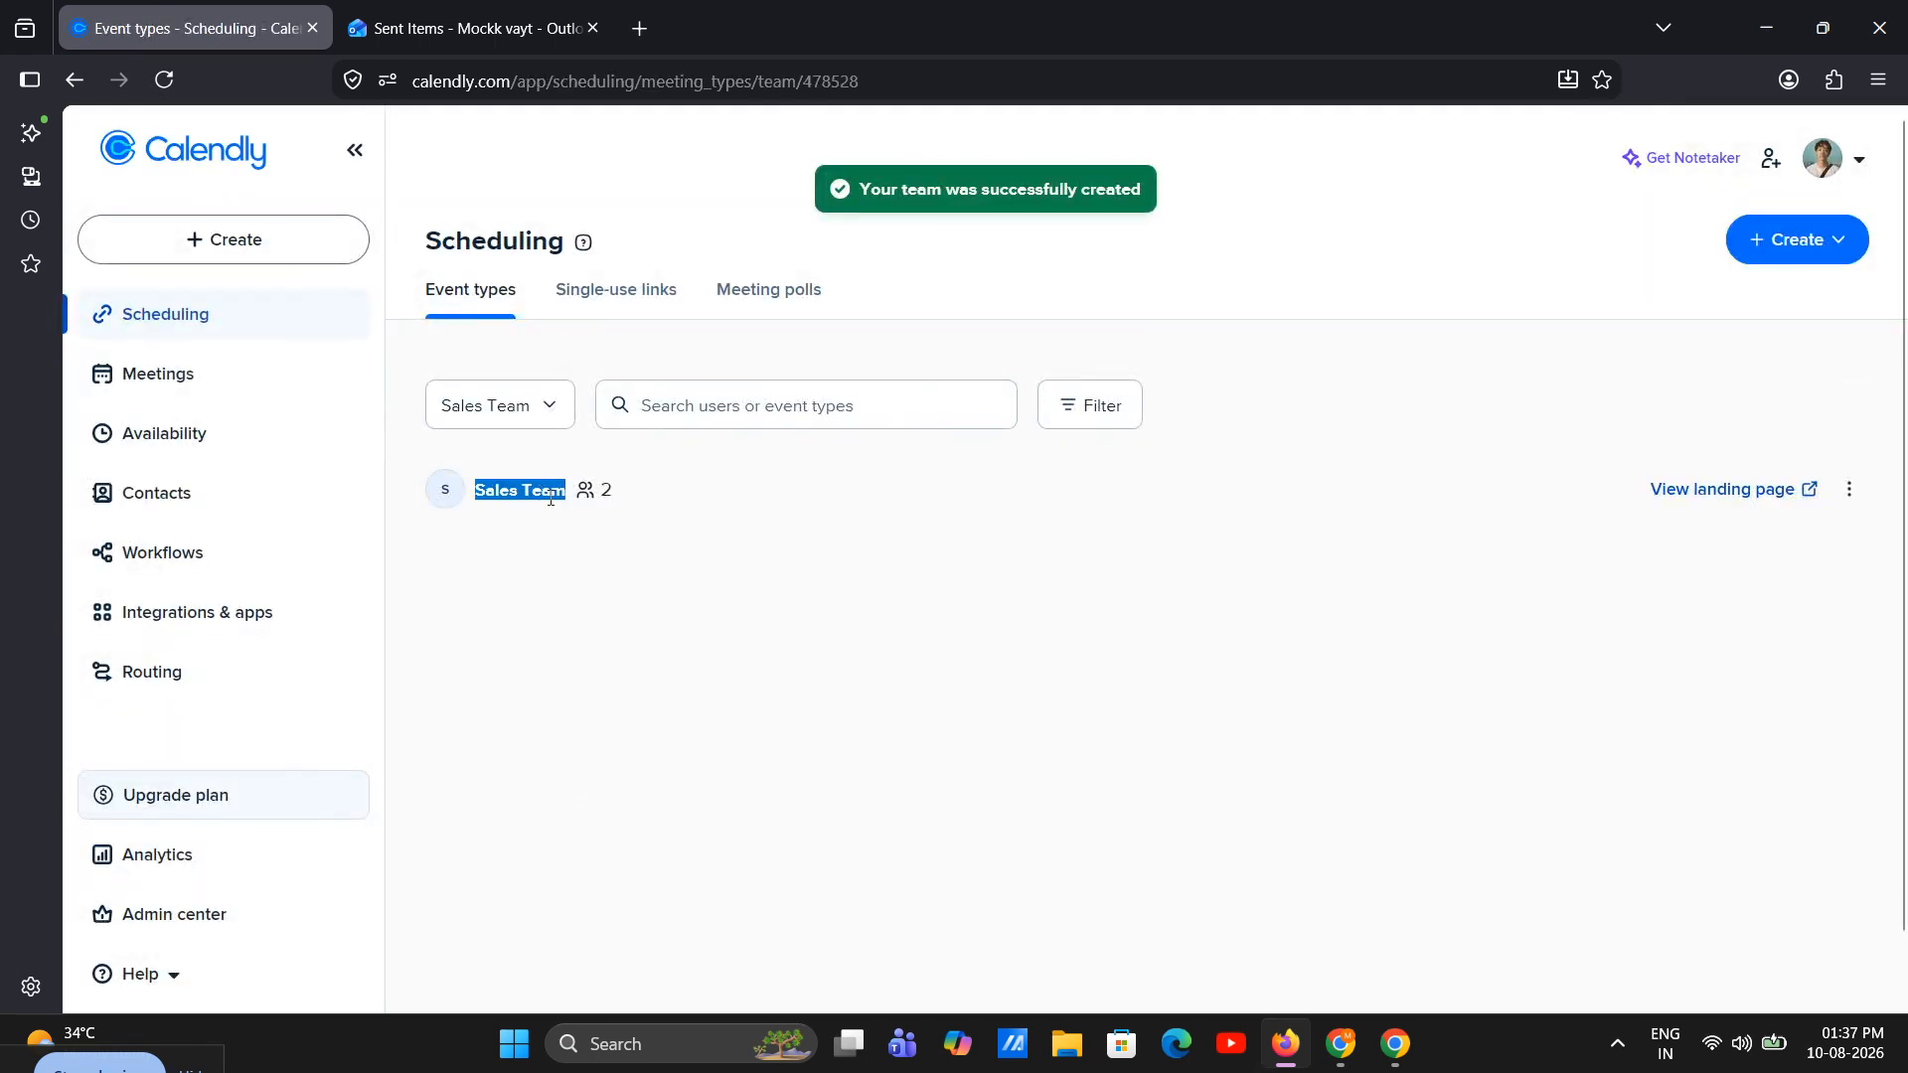
pyautogui.click(821, 507)
# Start creating a new Round robin event type
pyautogui.click(270, 251)
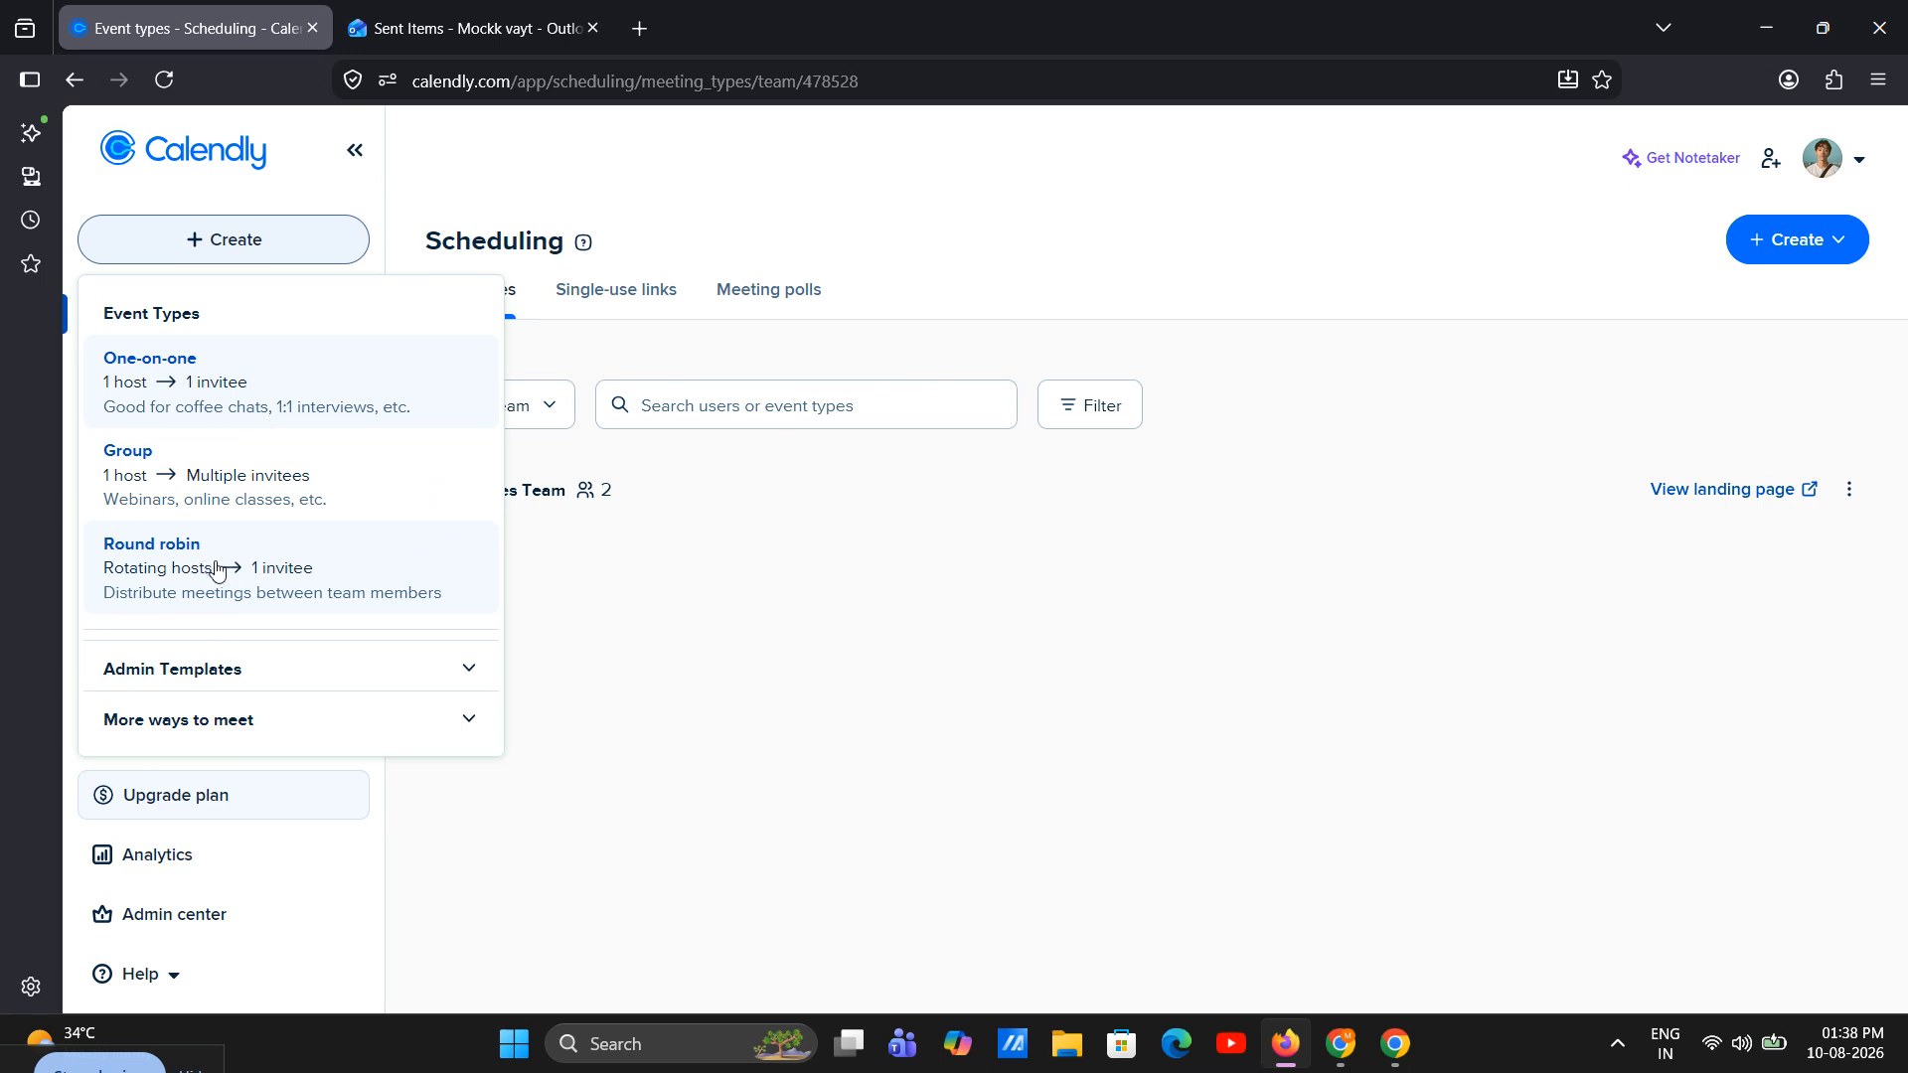
pyautogui.click(295, 730)
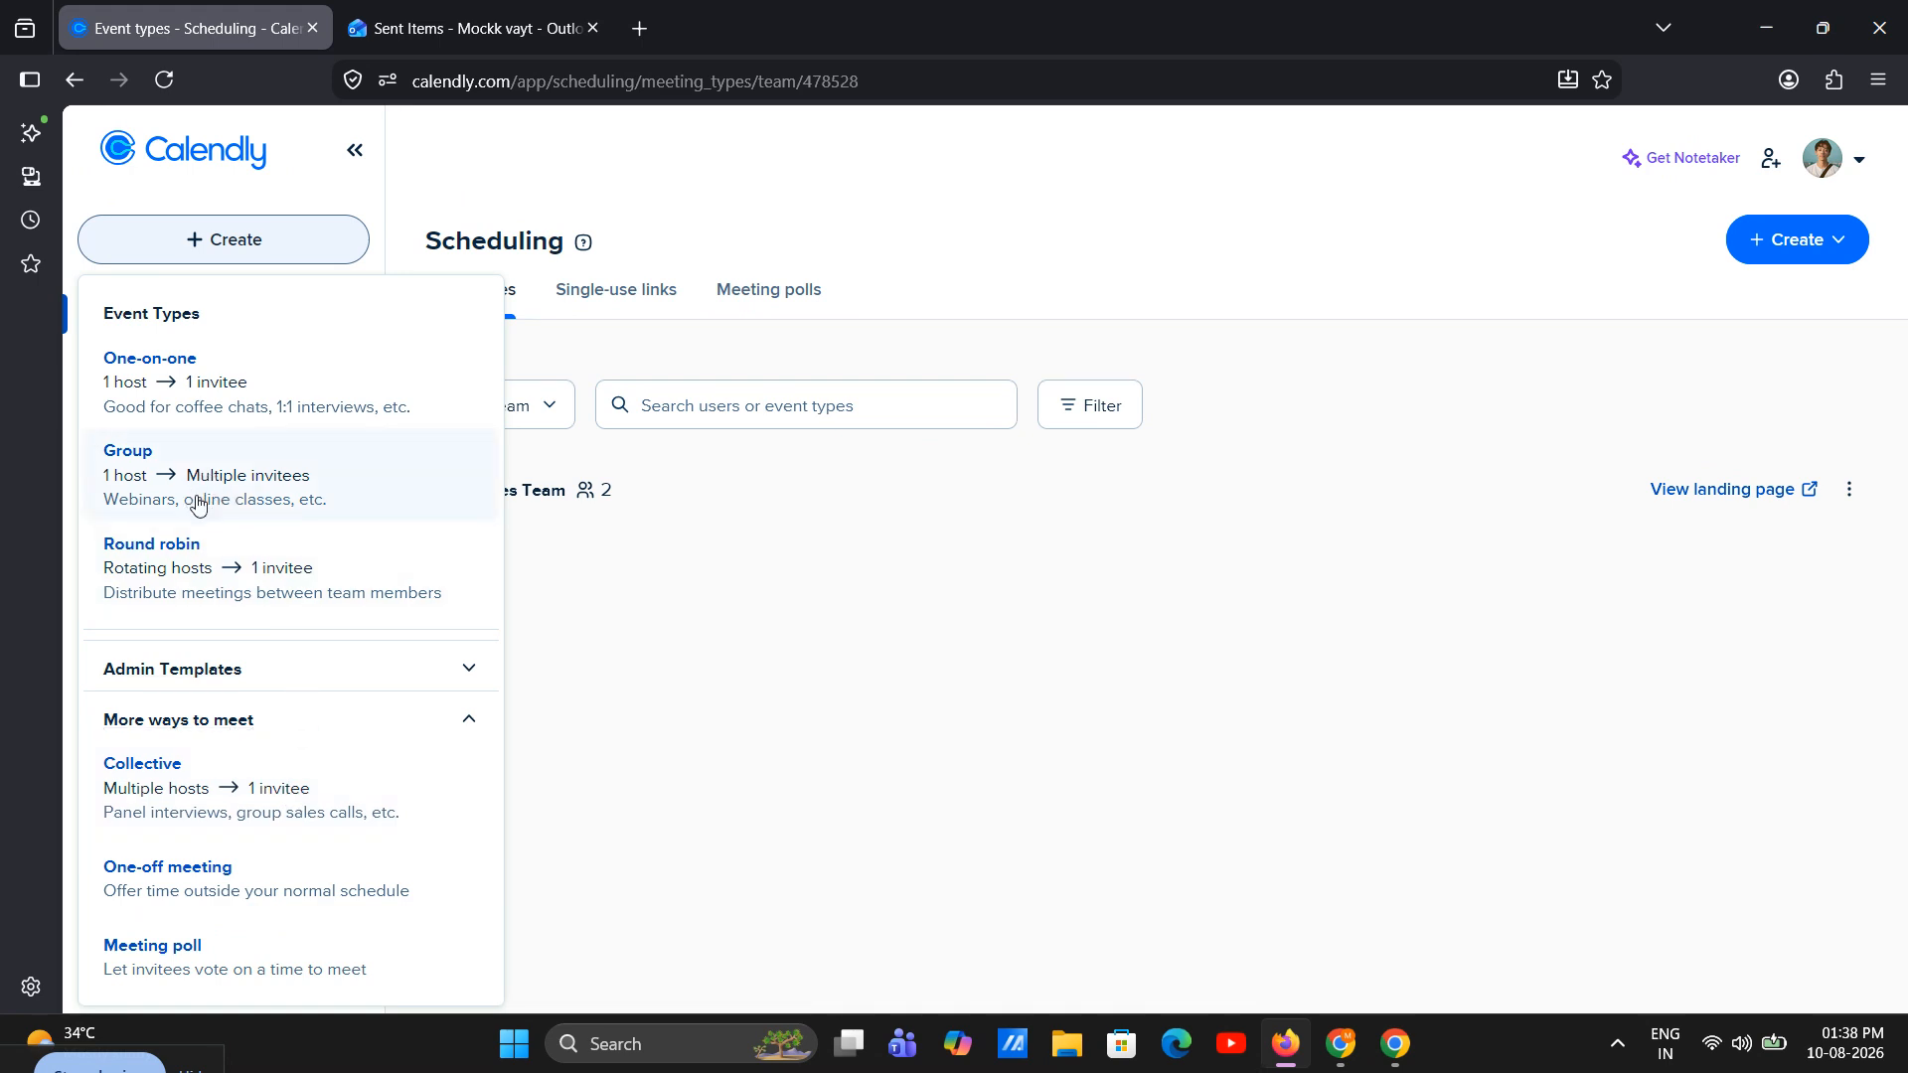
pyautogui.click(238, 571)
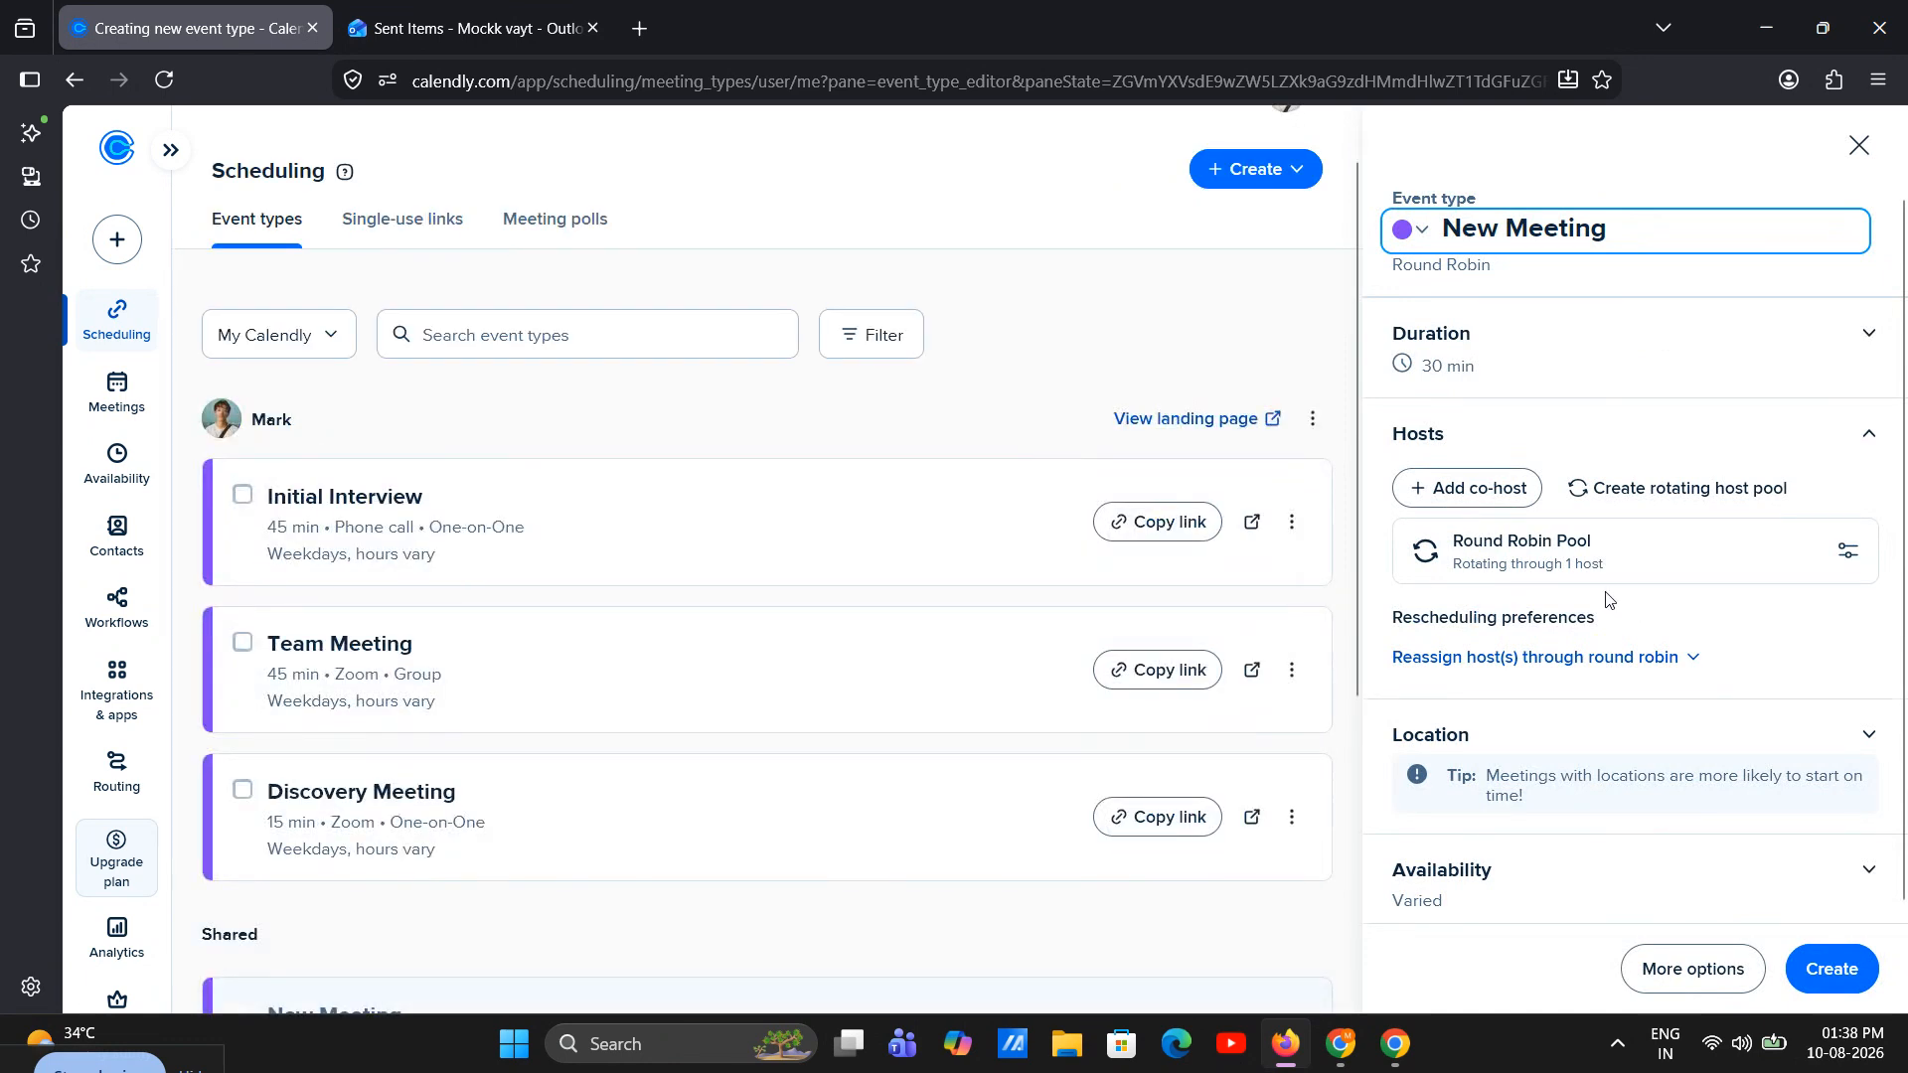
# Add the second team member to the Round Robin host pool and apply the pool with the Maximize availability distribution method
pyautogui.click(1847, 551)
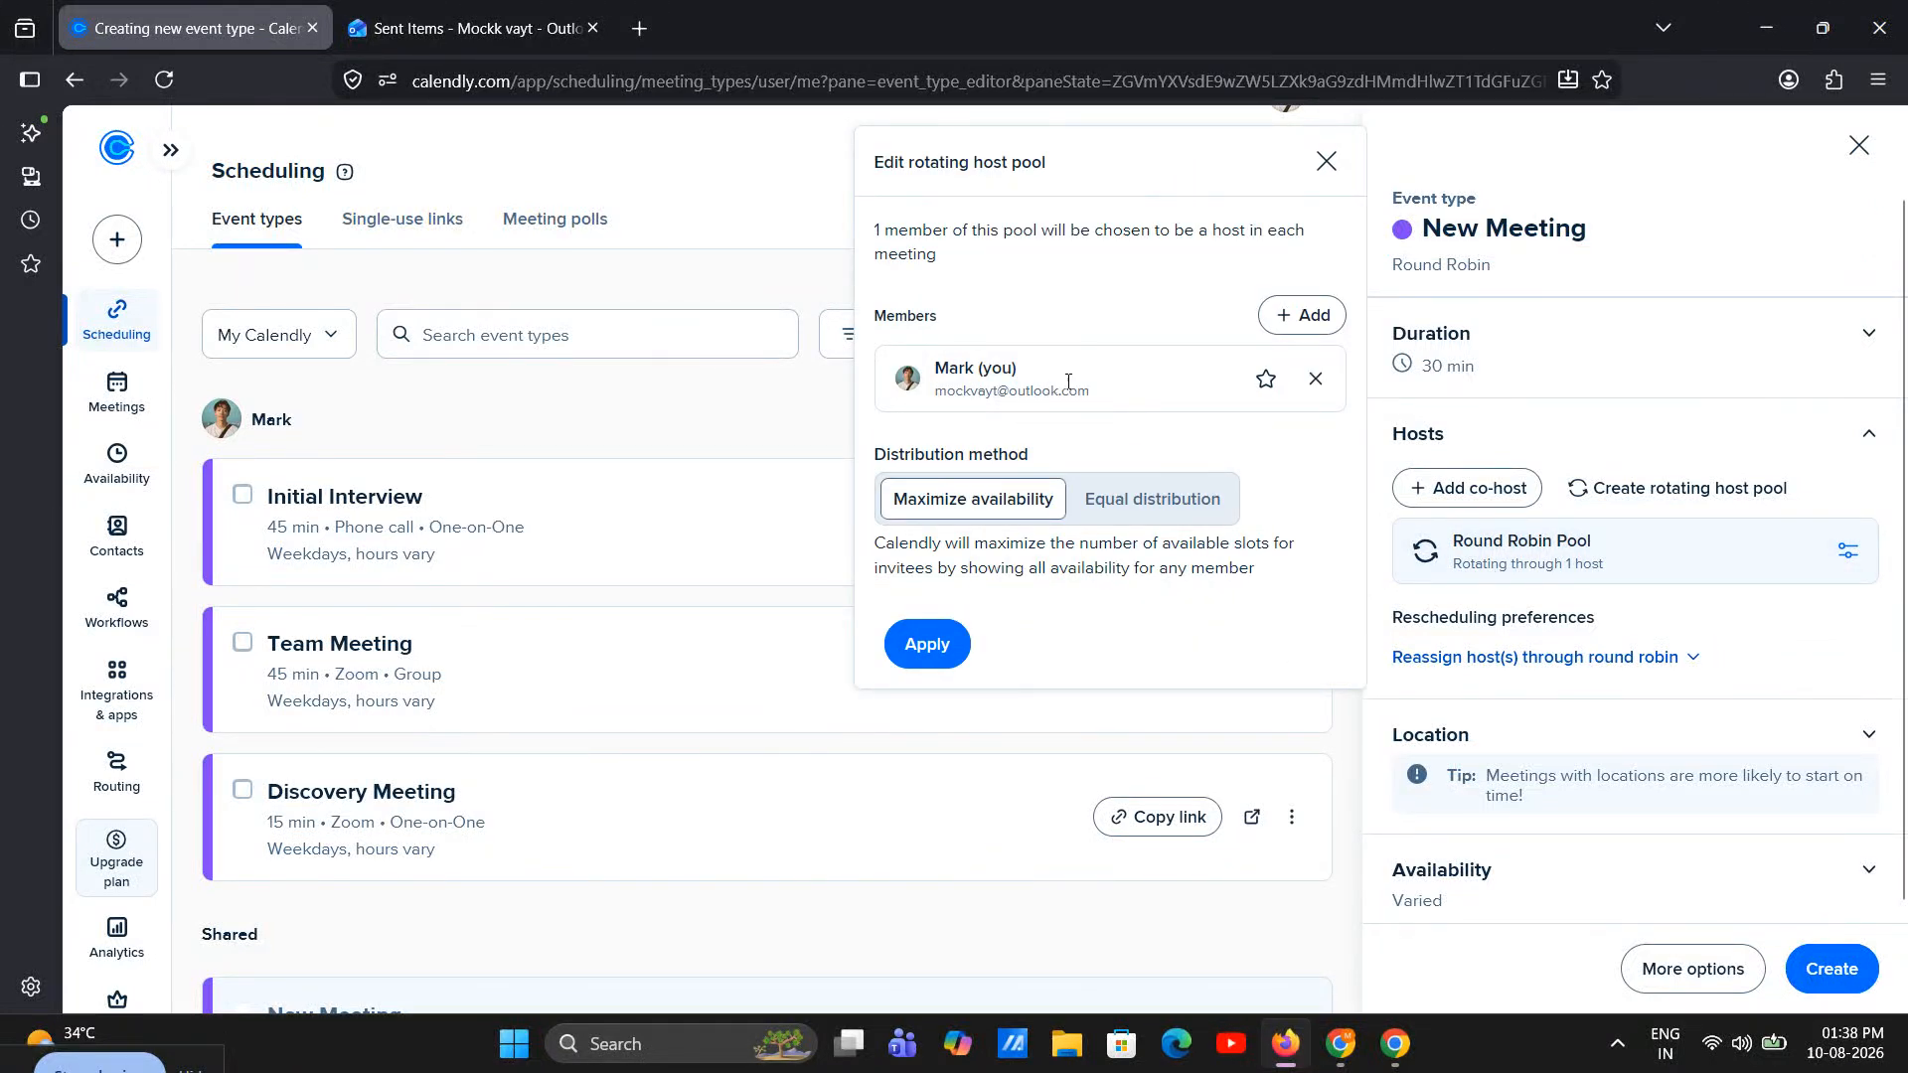
pyautogui.click(1302, 315)
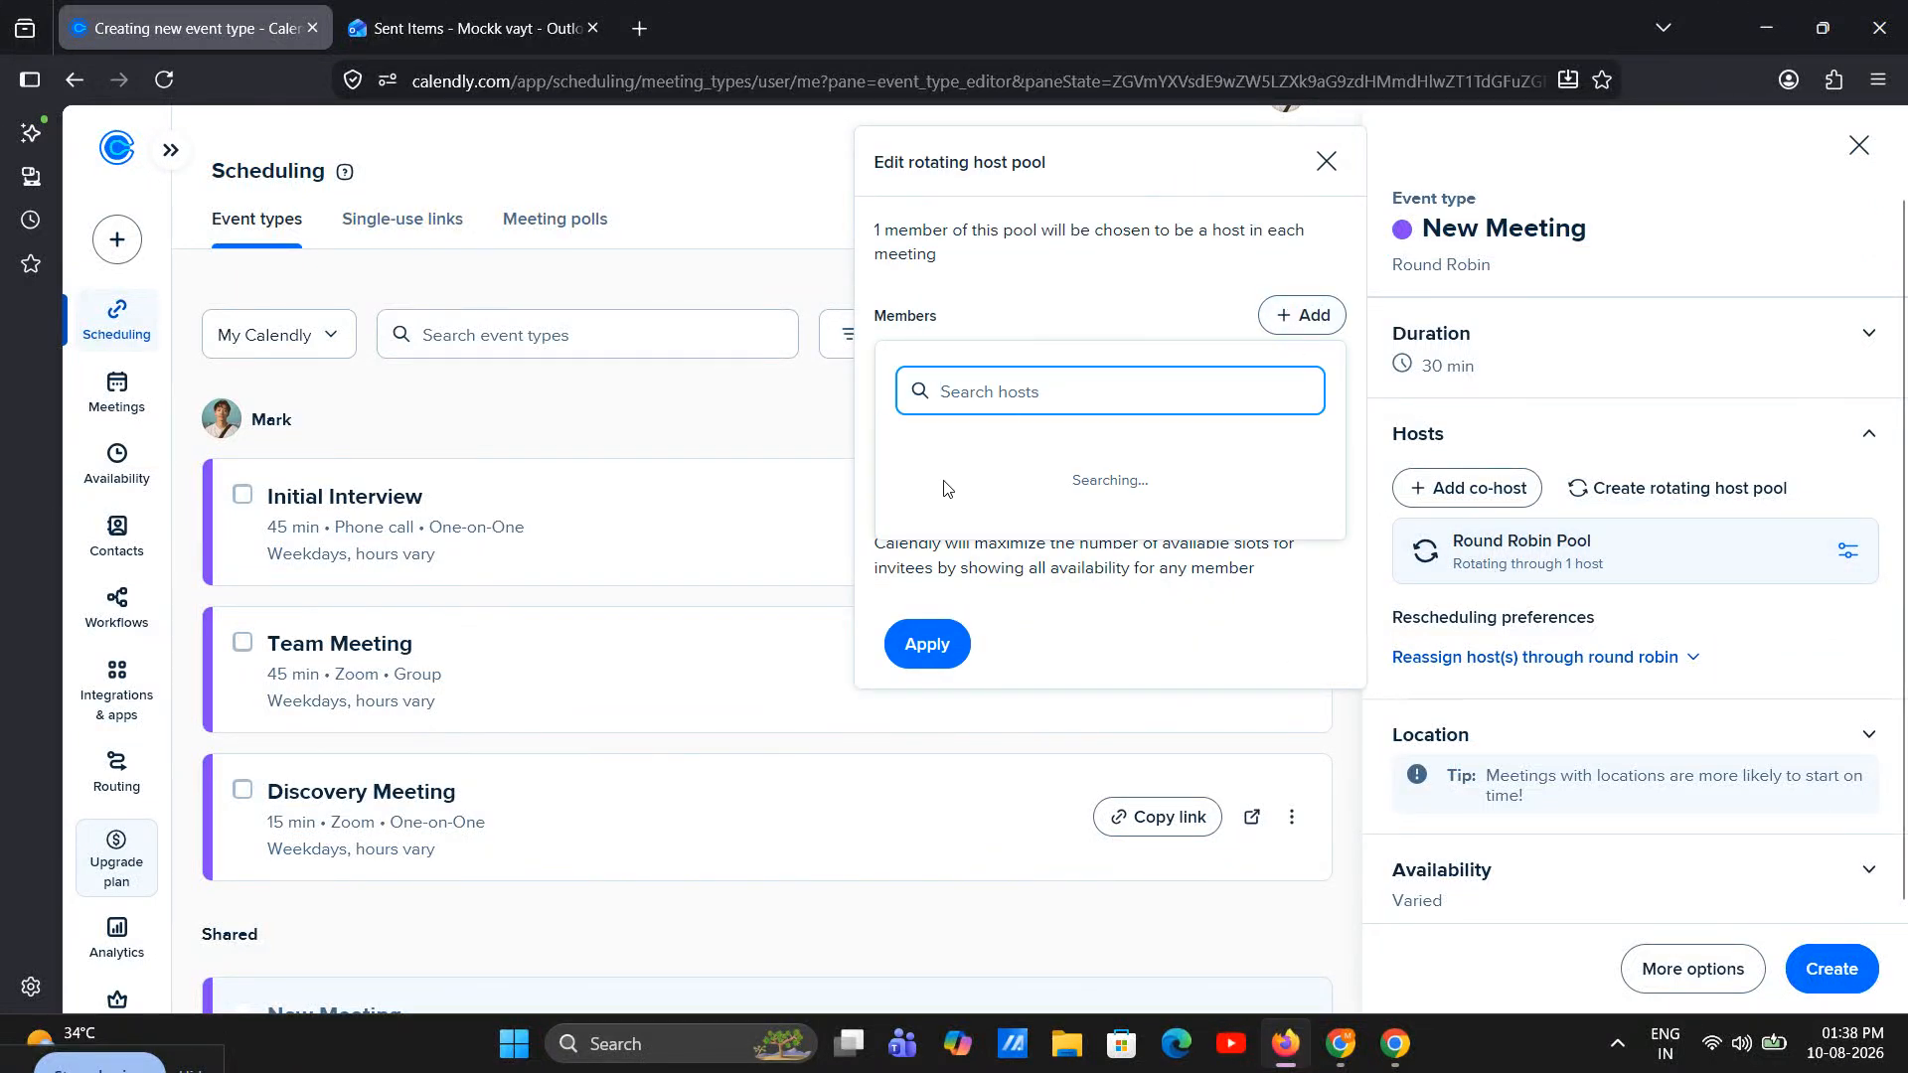
pyautogui.click(905, 568)
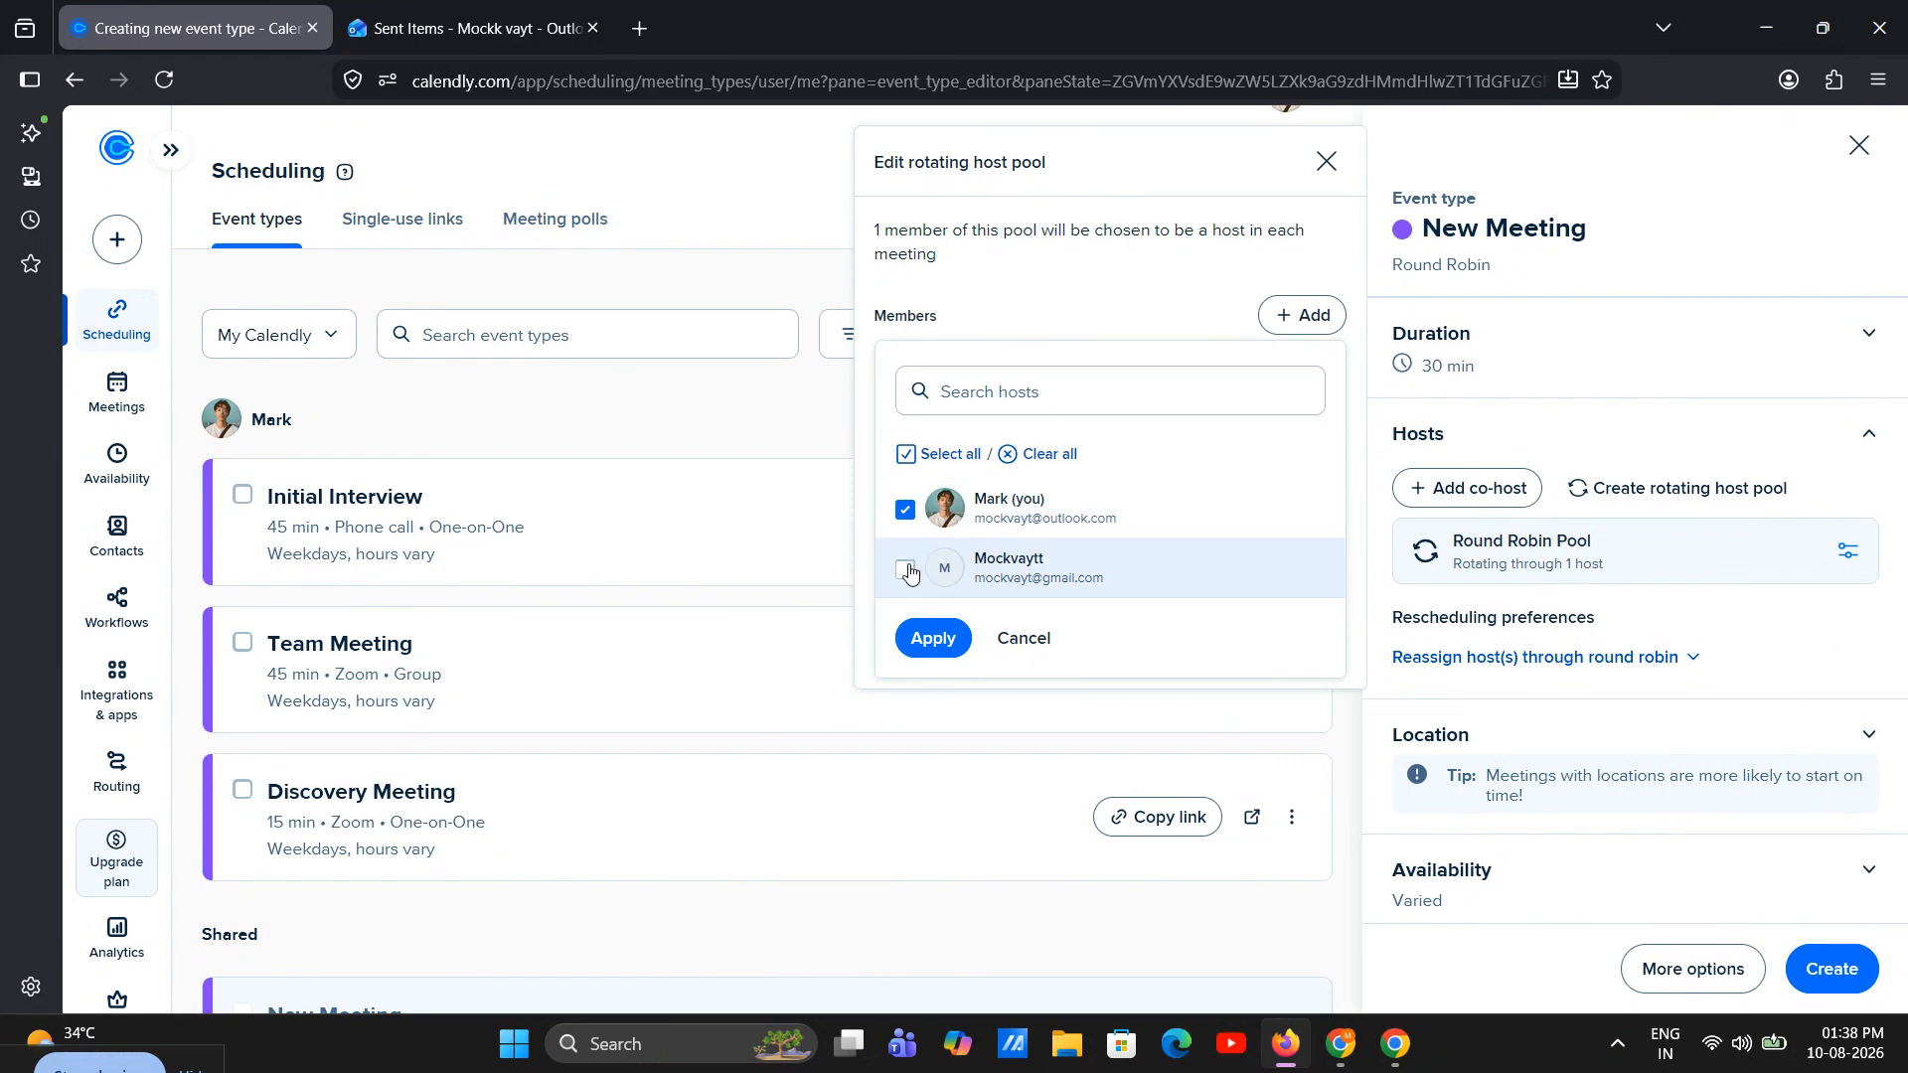
pyautogui.click(932, 638)
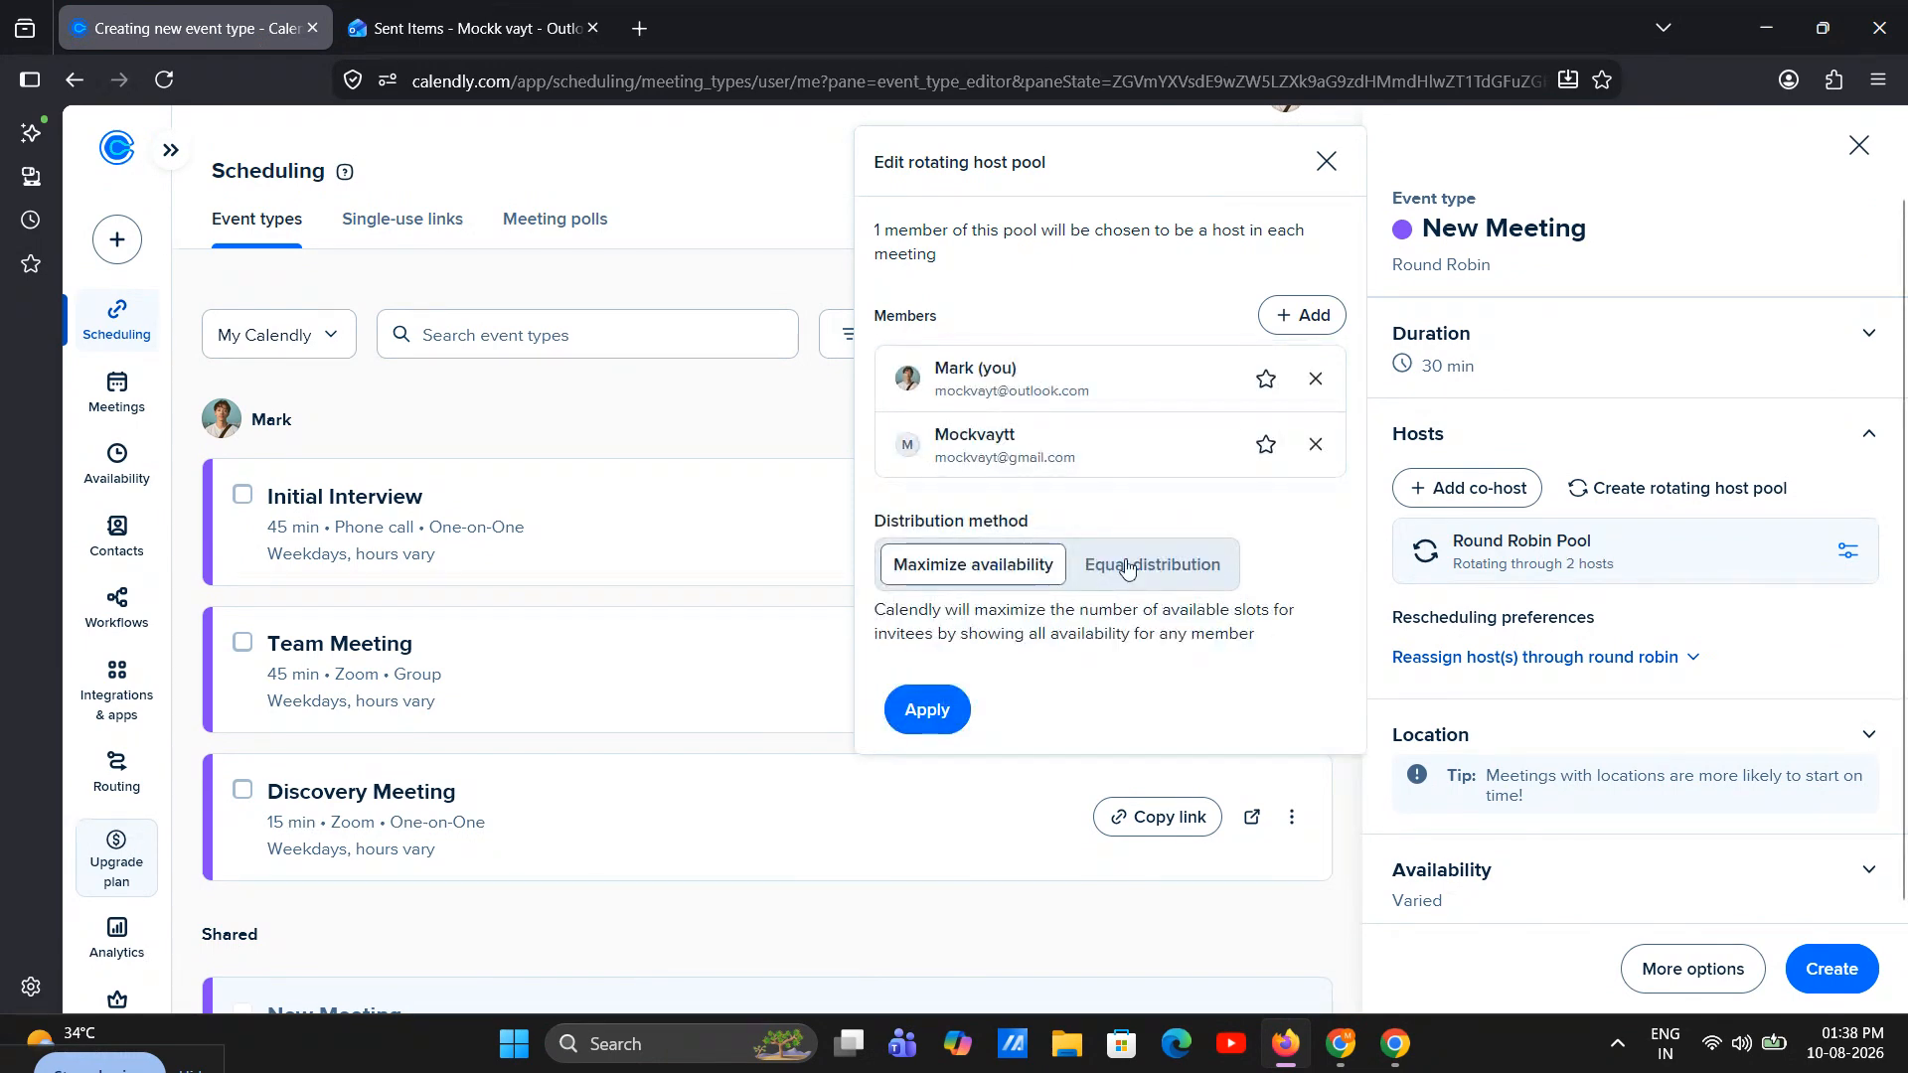
pyautogui.click(904, 719)
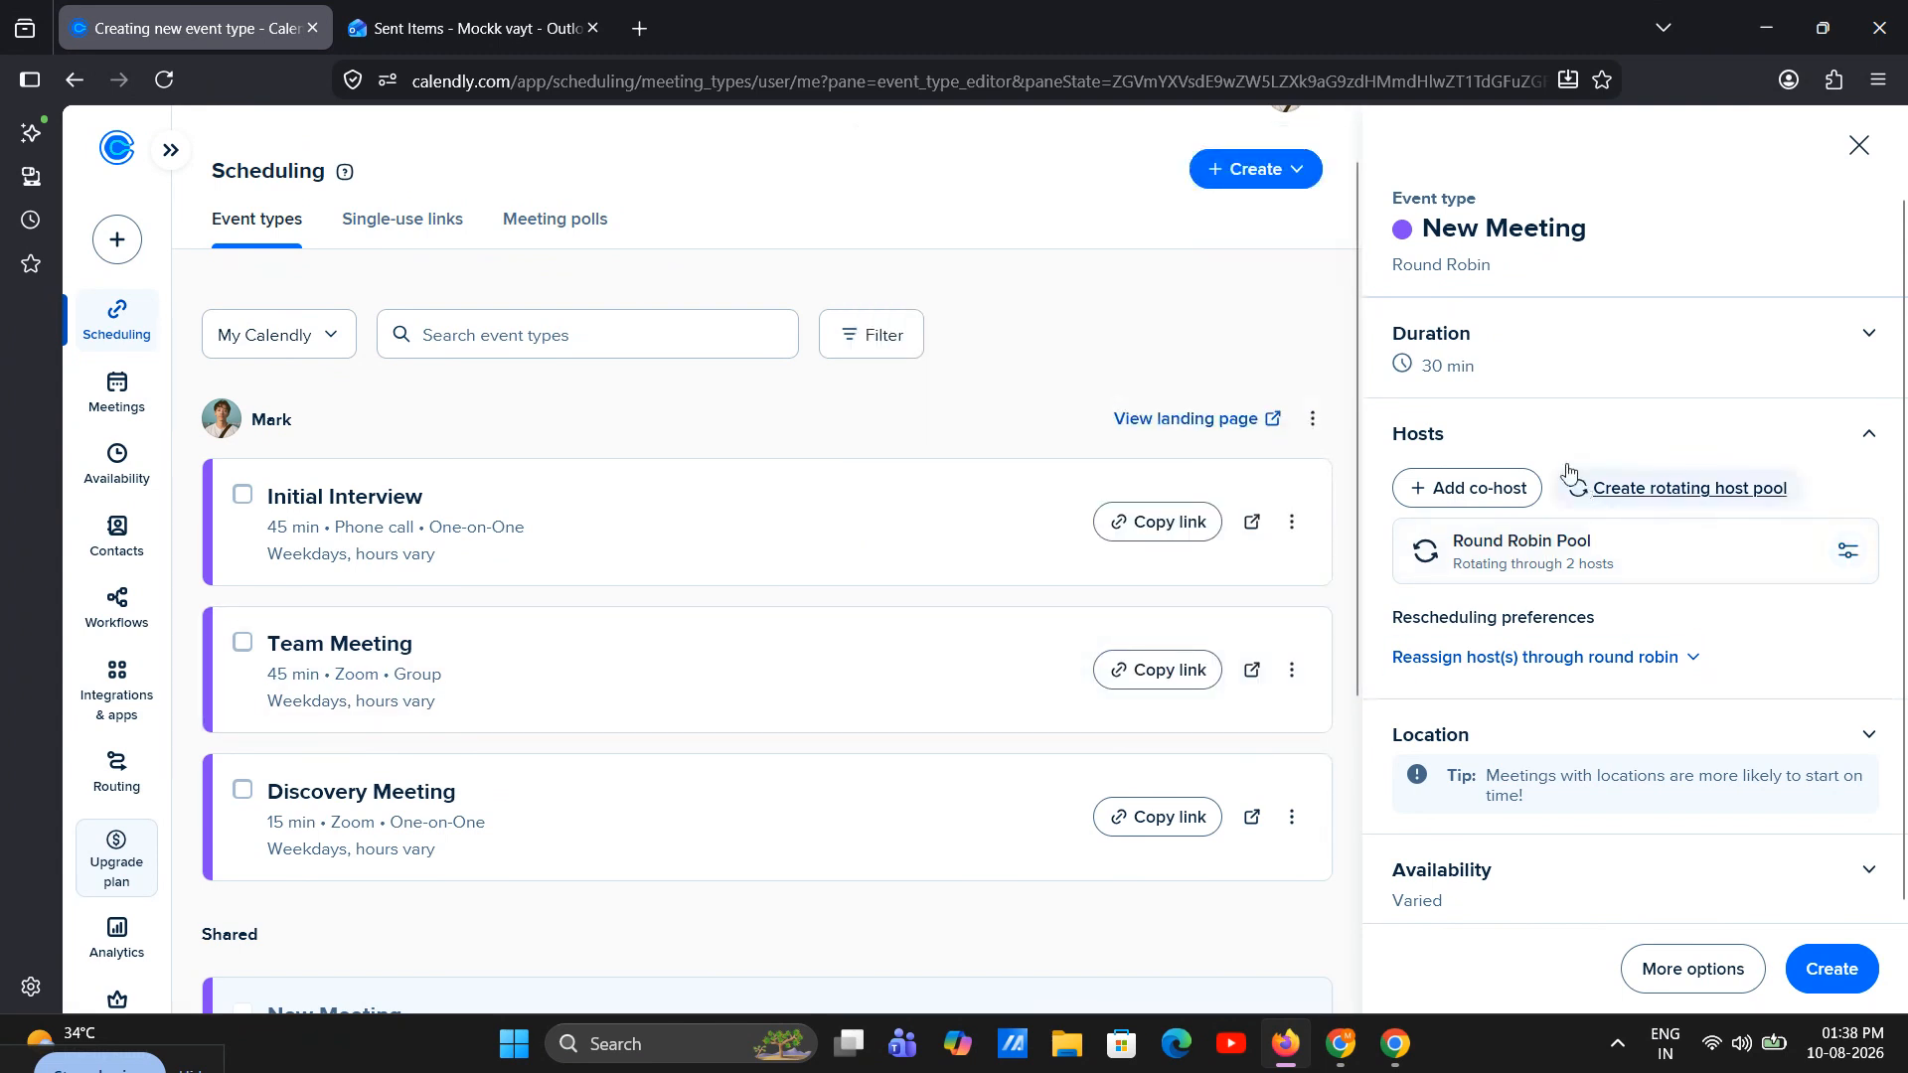
# Set the round robin event's duration to 30 min
pyautogui.click(1511, 387)
pyautogui.click(1440, 401)
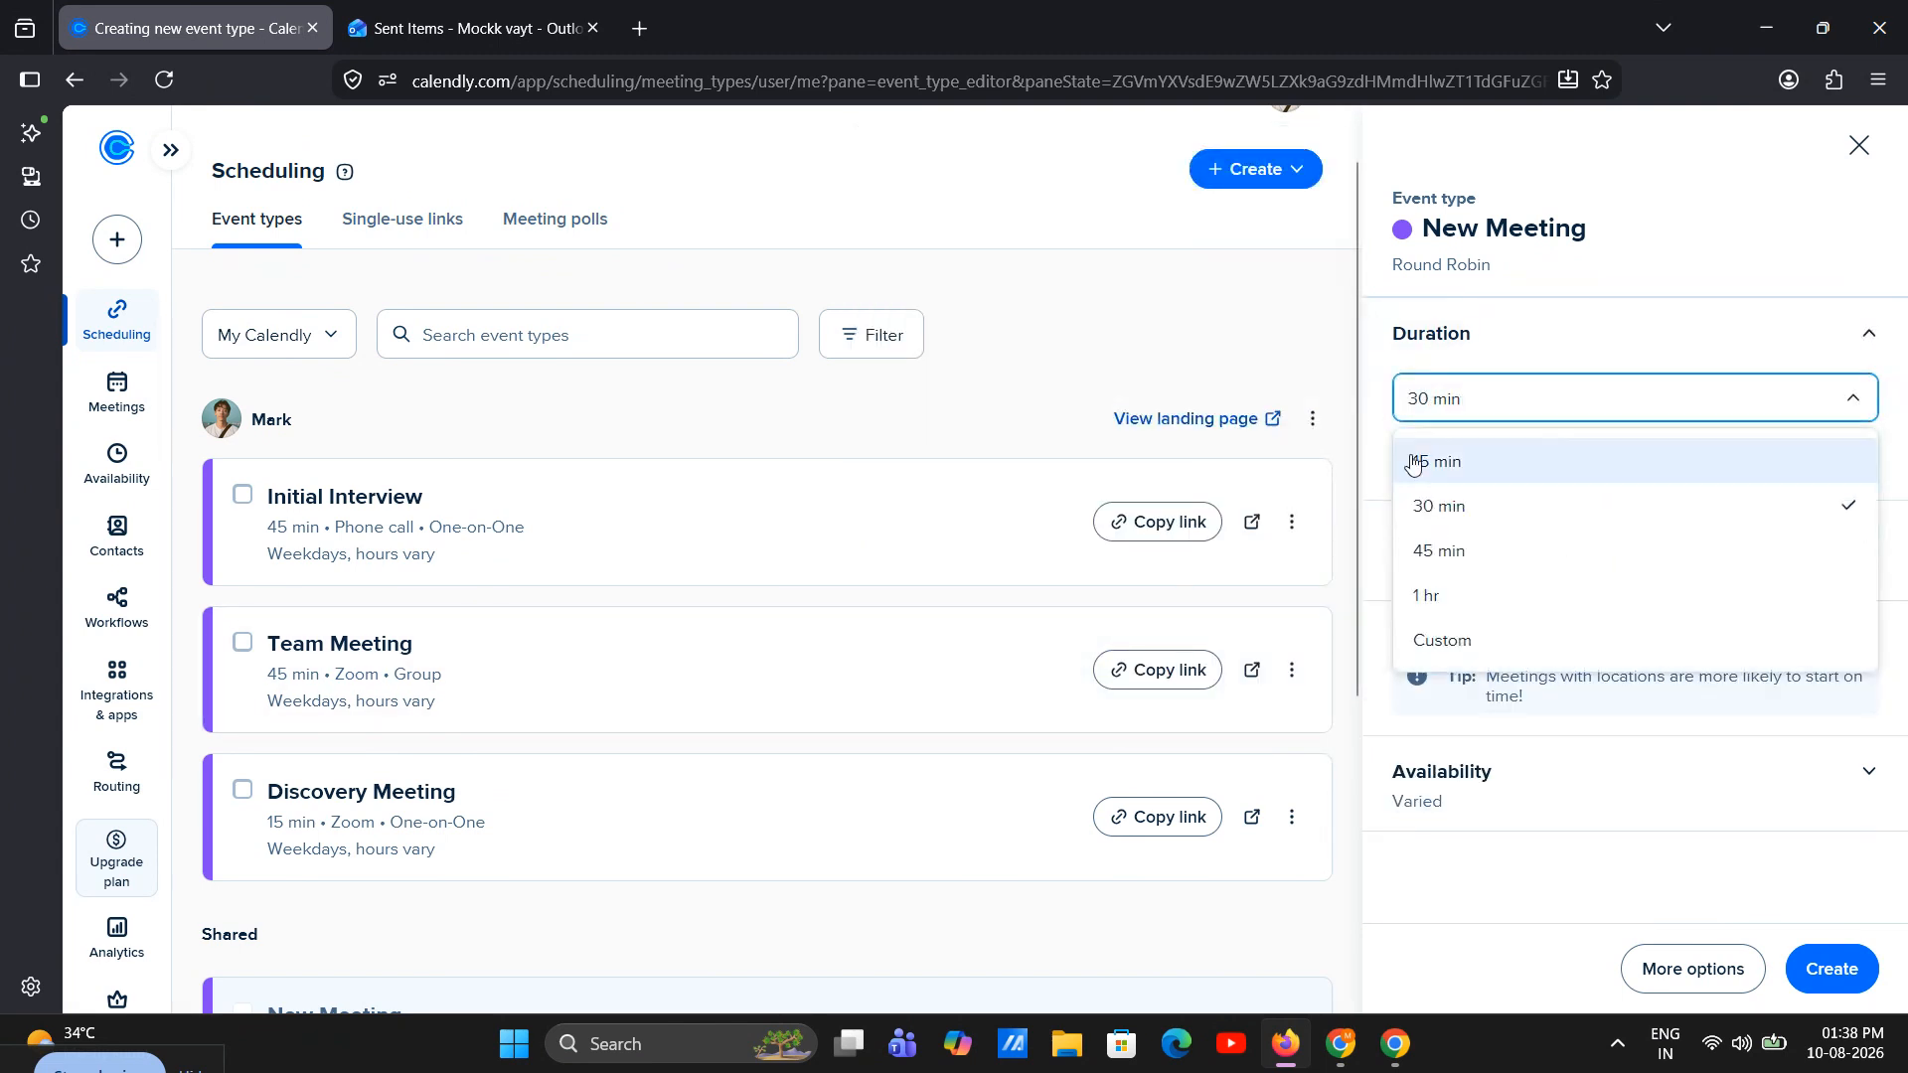
pyautogui.click(1430, 508)
# Set Zoom as the meeting location for all Round Robin pool hosts
pyautogui.click(1550, 697)
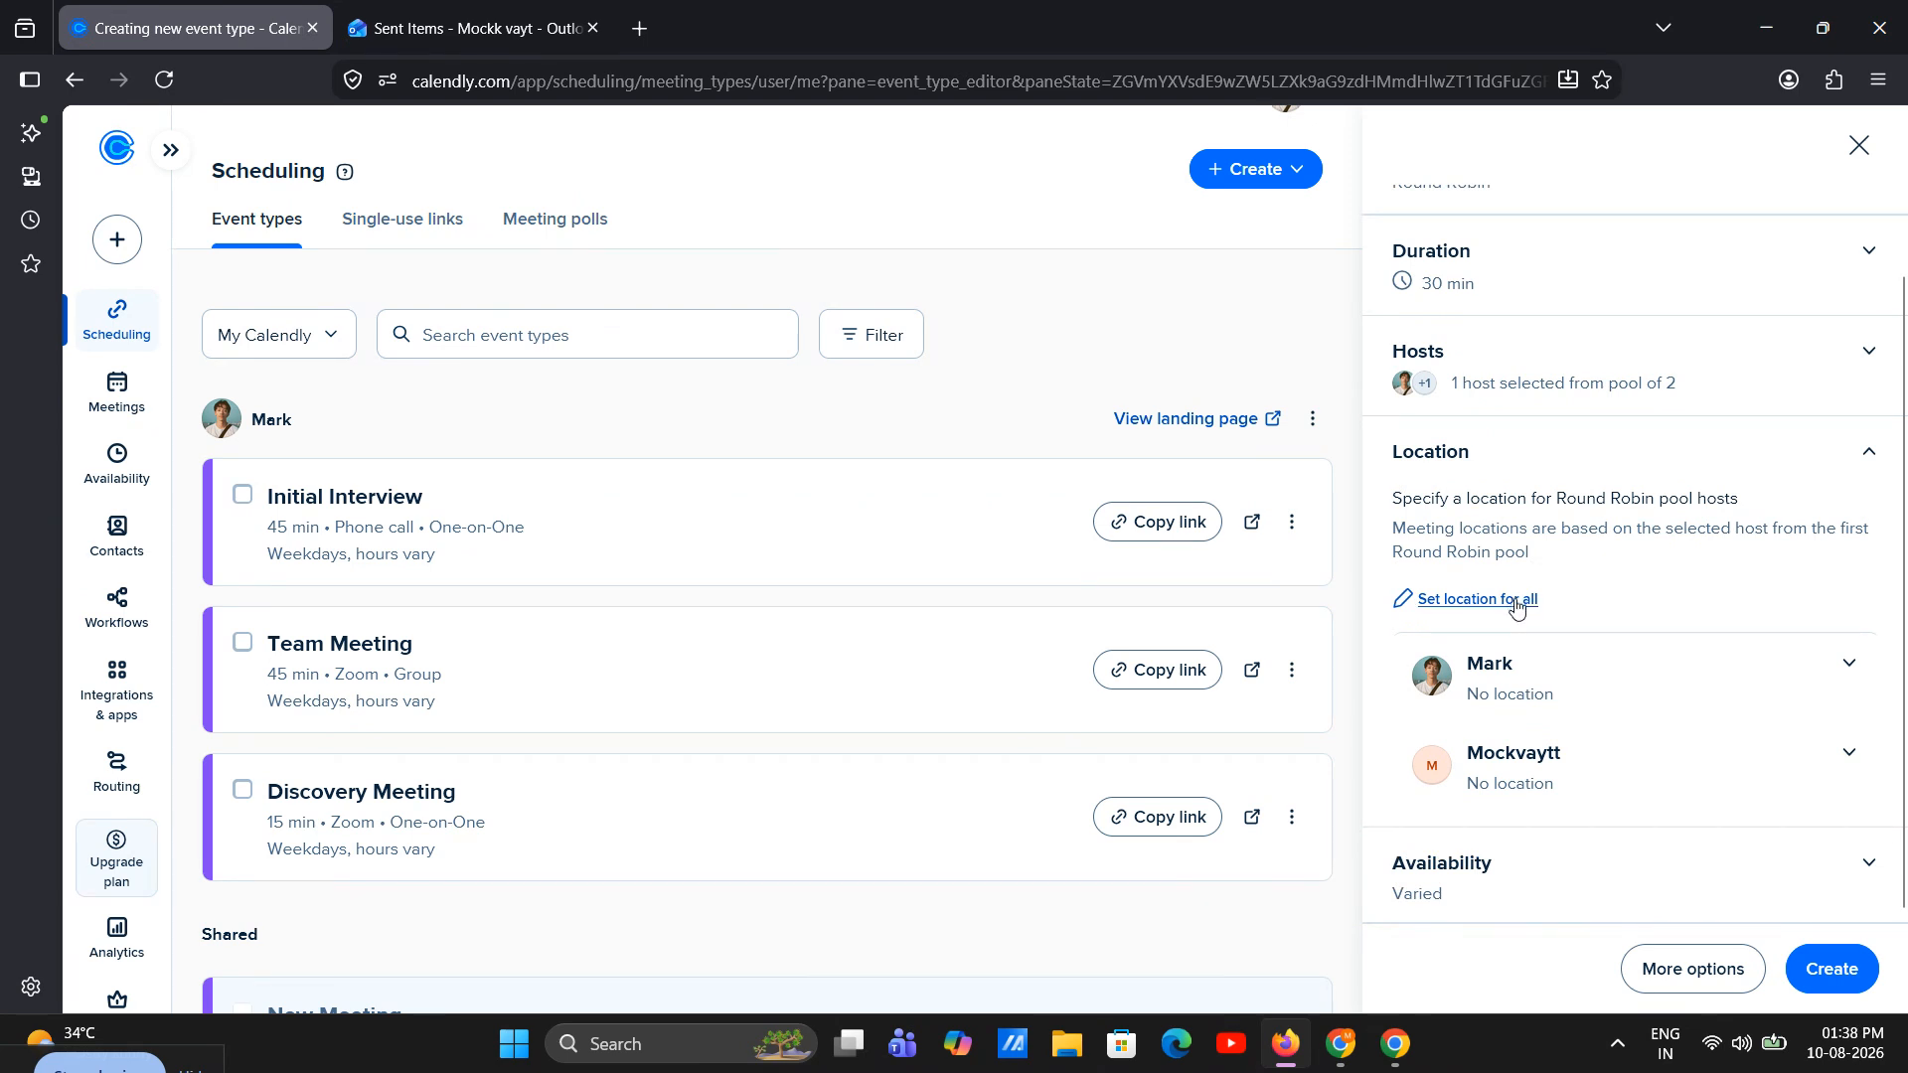
pyautogui.click(1521, 608)
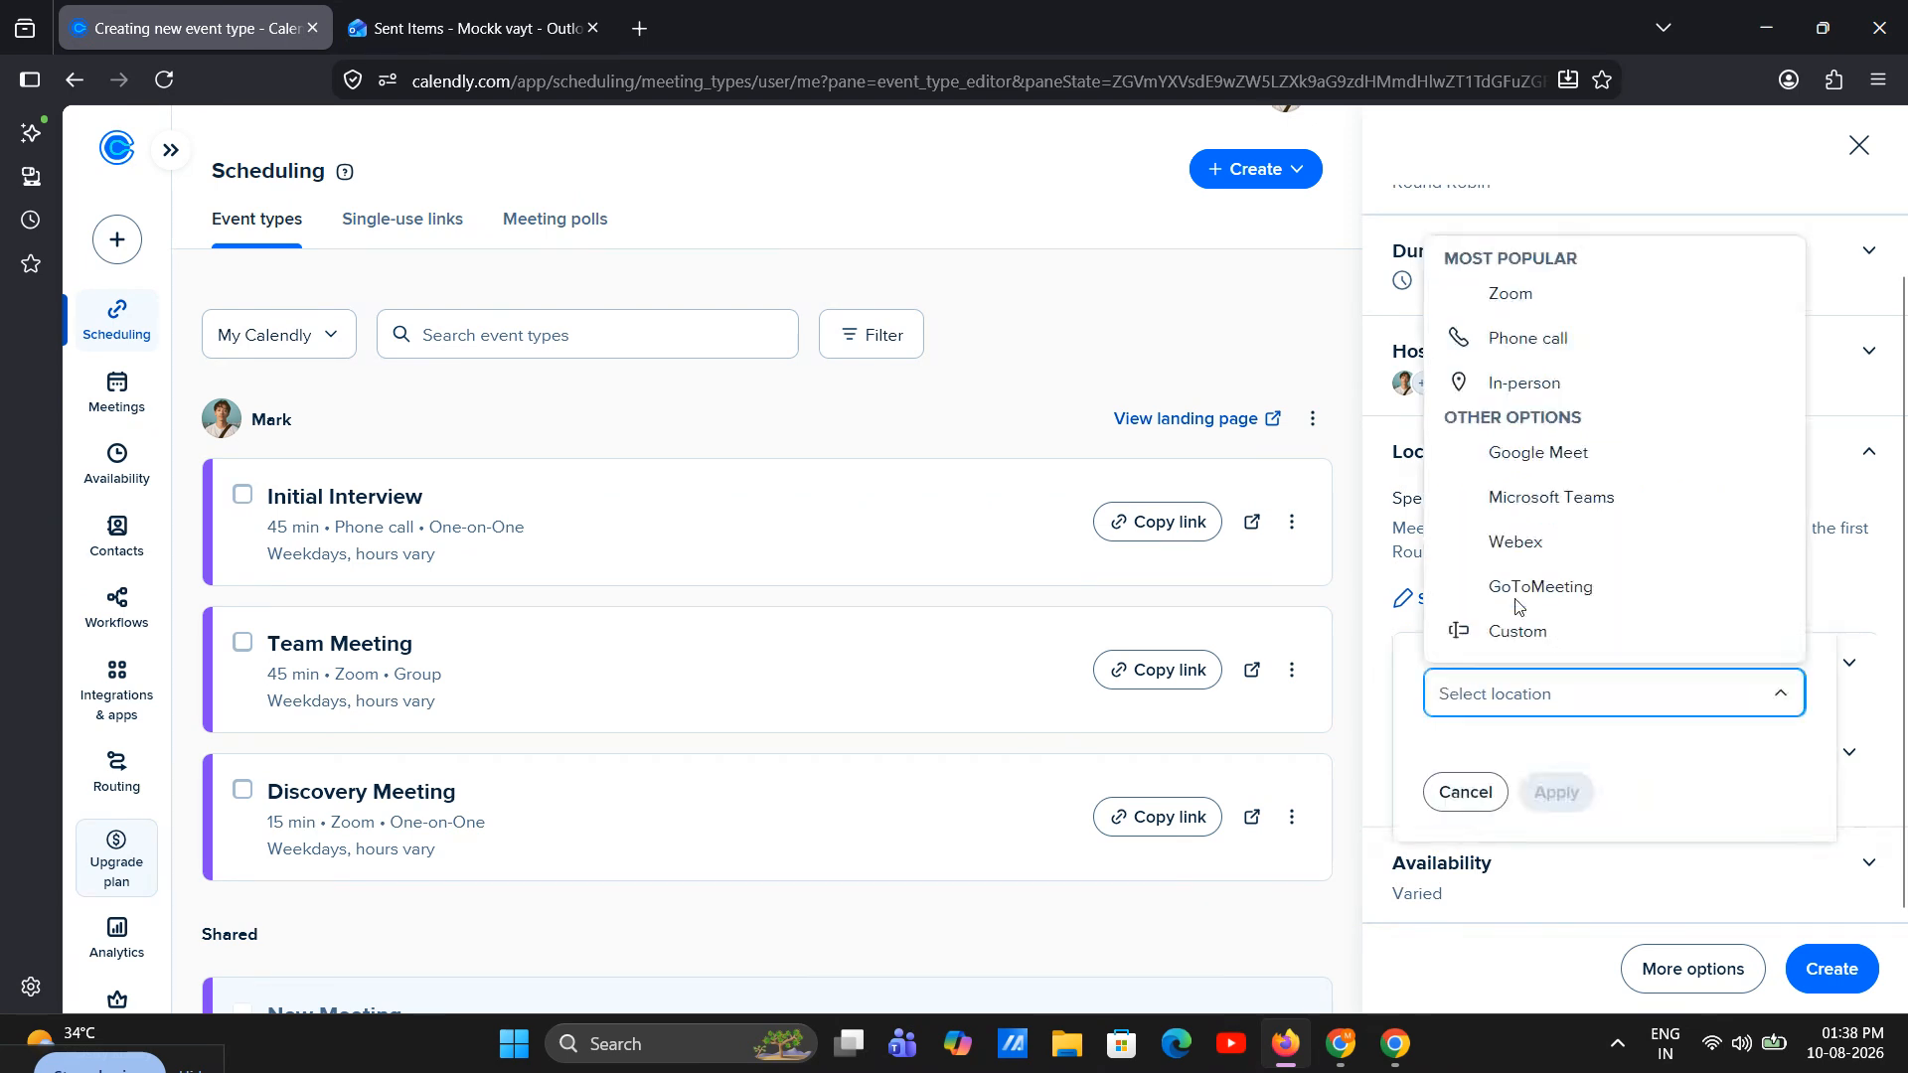
pyautogui.click(1588, 296)
pyautogui.click(1558, 787)
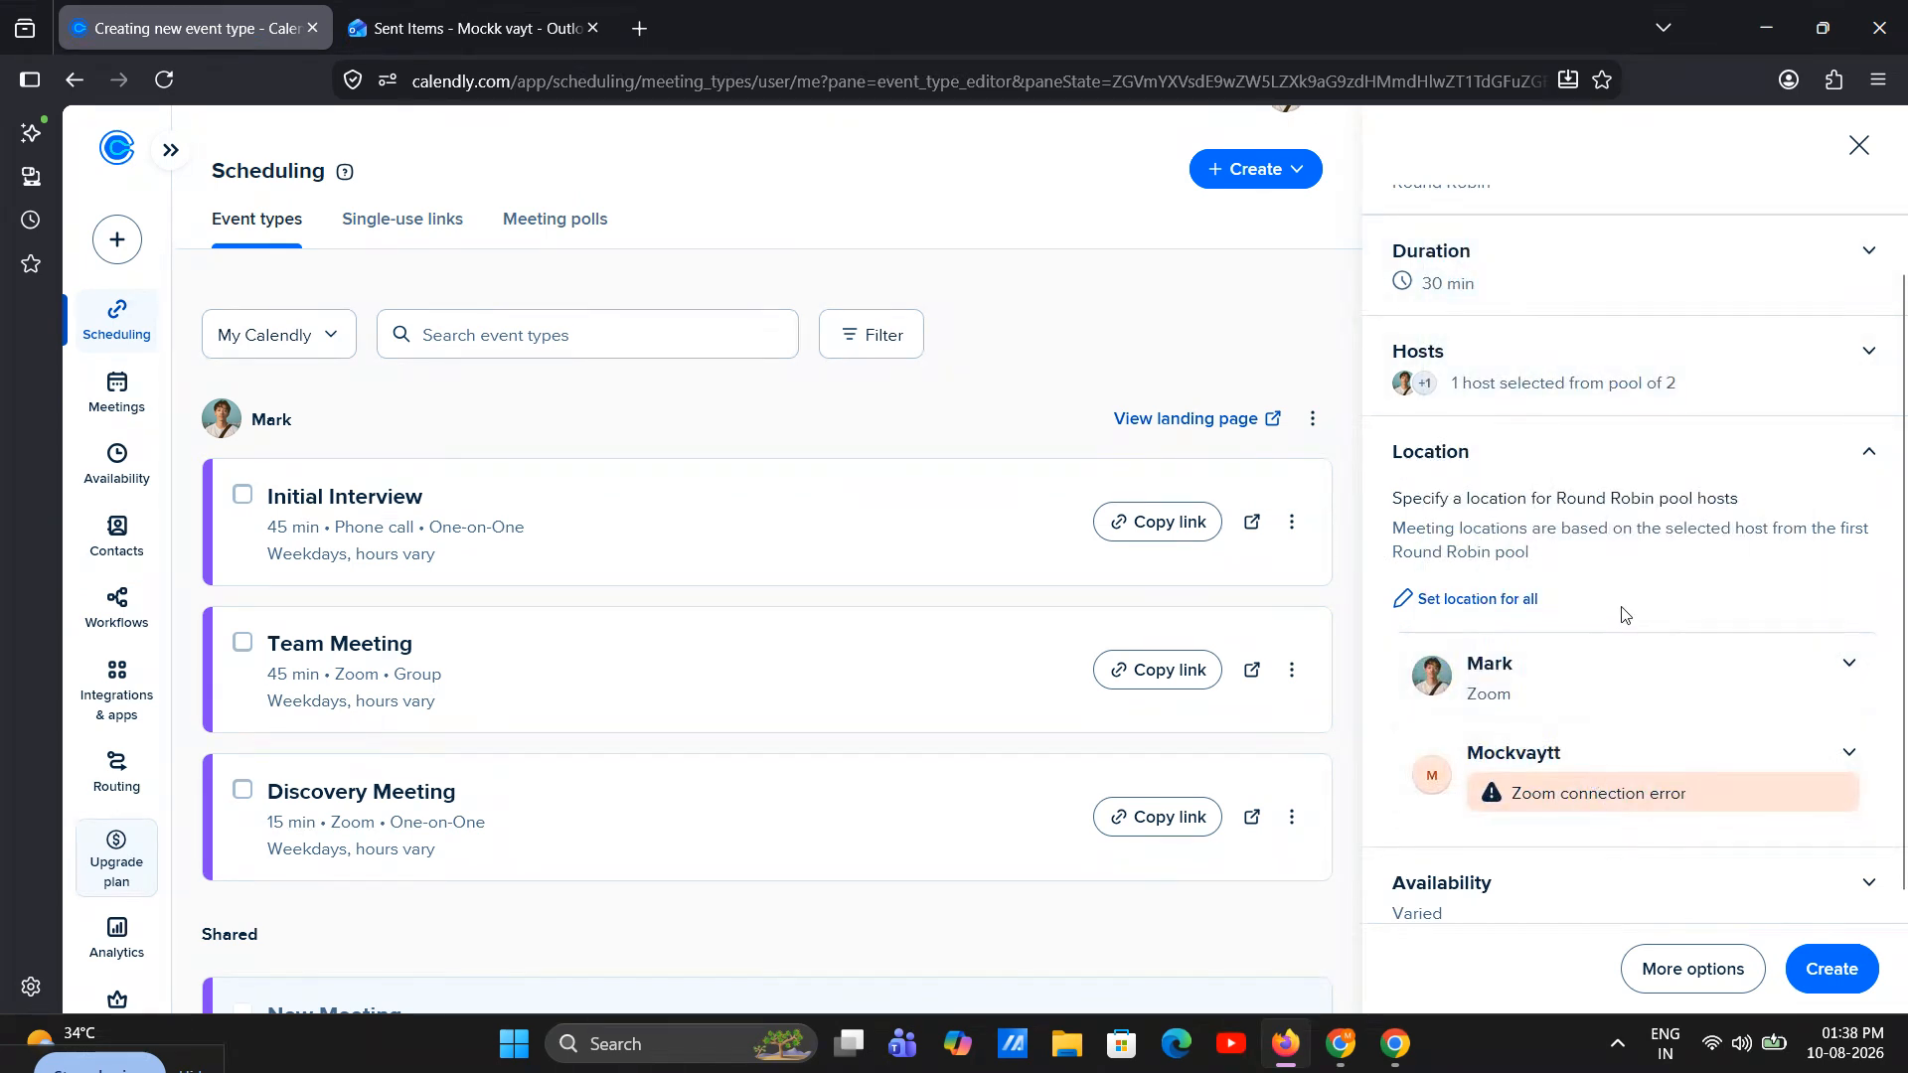
# Remove the Zoom location from the second host in the Round Robin pool
pyautogui.click(1638, 763)
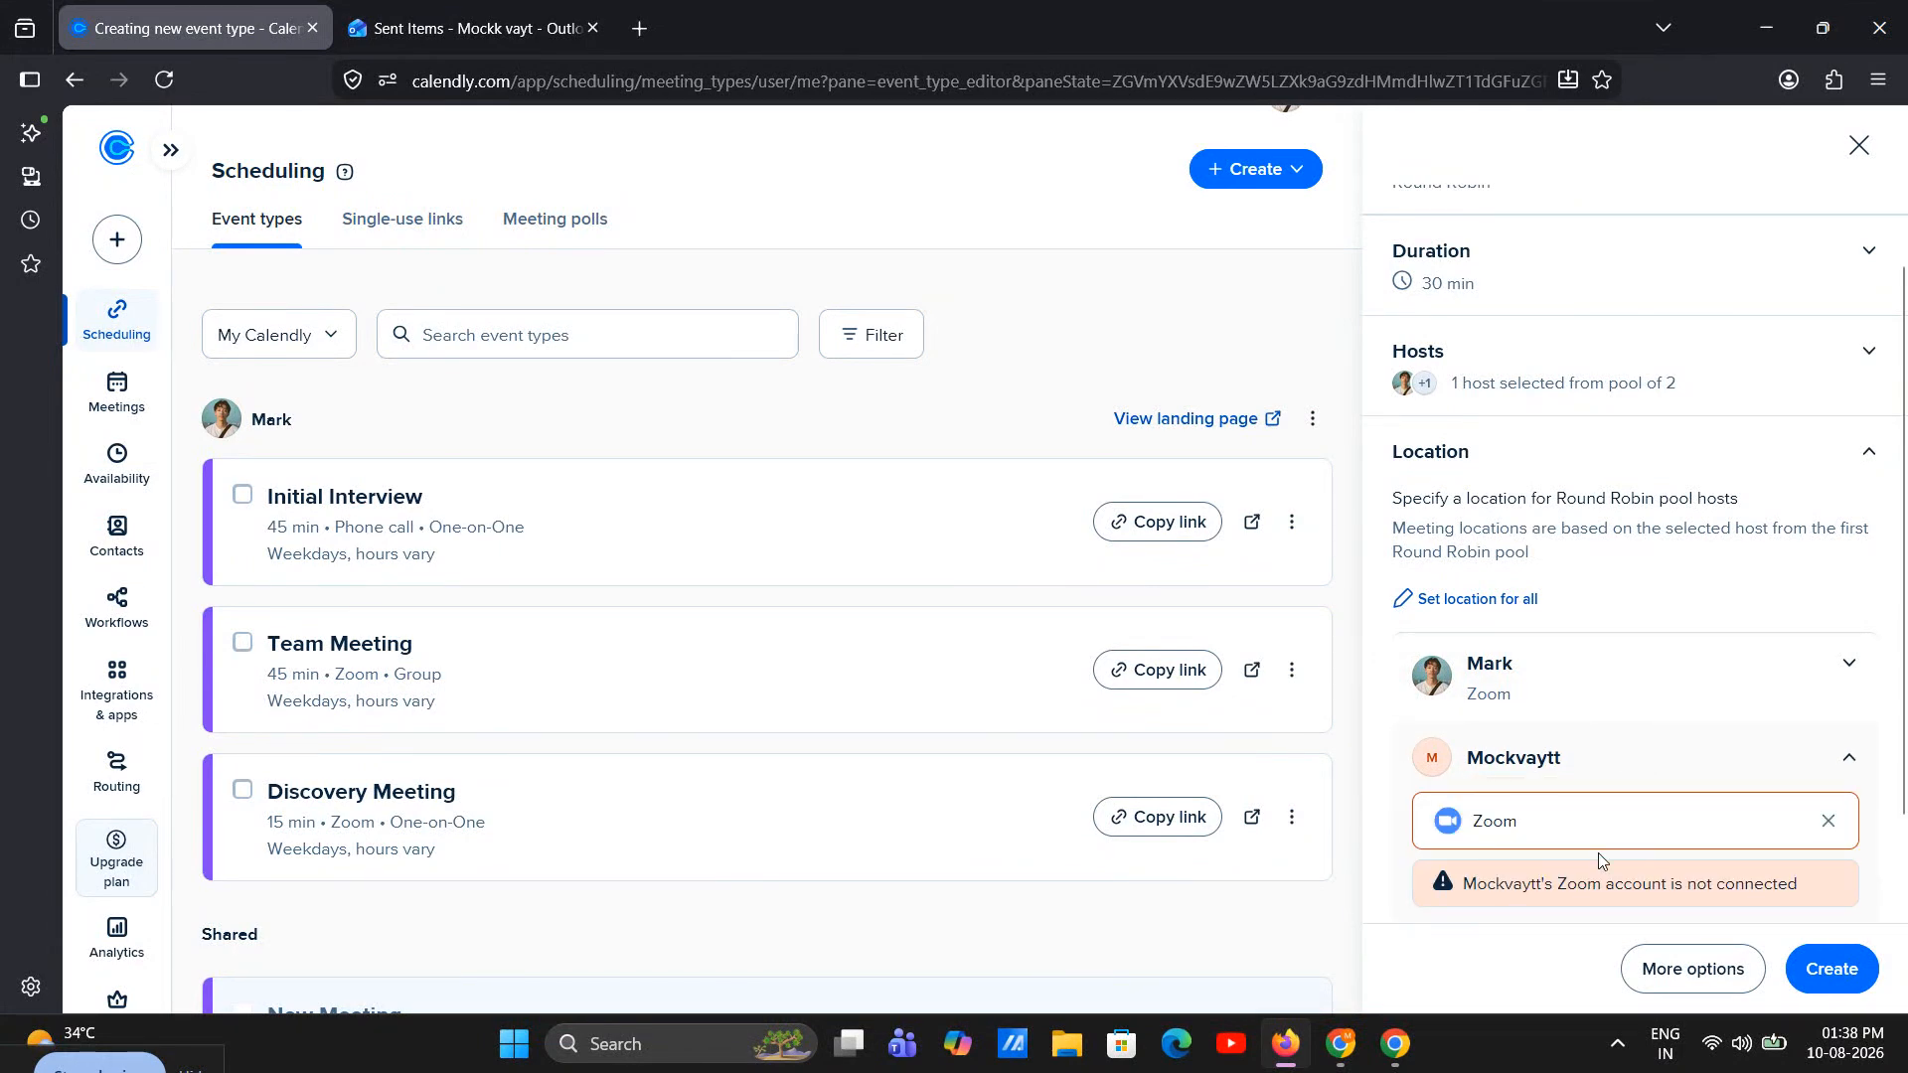
pyautogui.click(1827, 789)
pyautogui.click(1824, 788)
pyautogui.click(1827, 821)
# Try Phone call as the second host's meeting location and clear that selection
pyautogui.click(1800, 825)
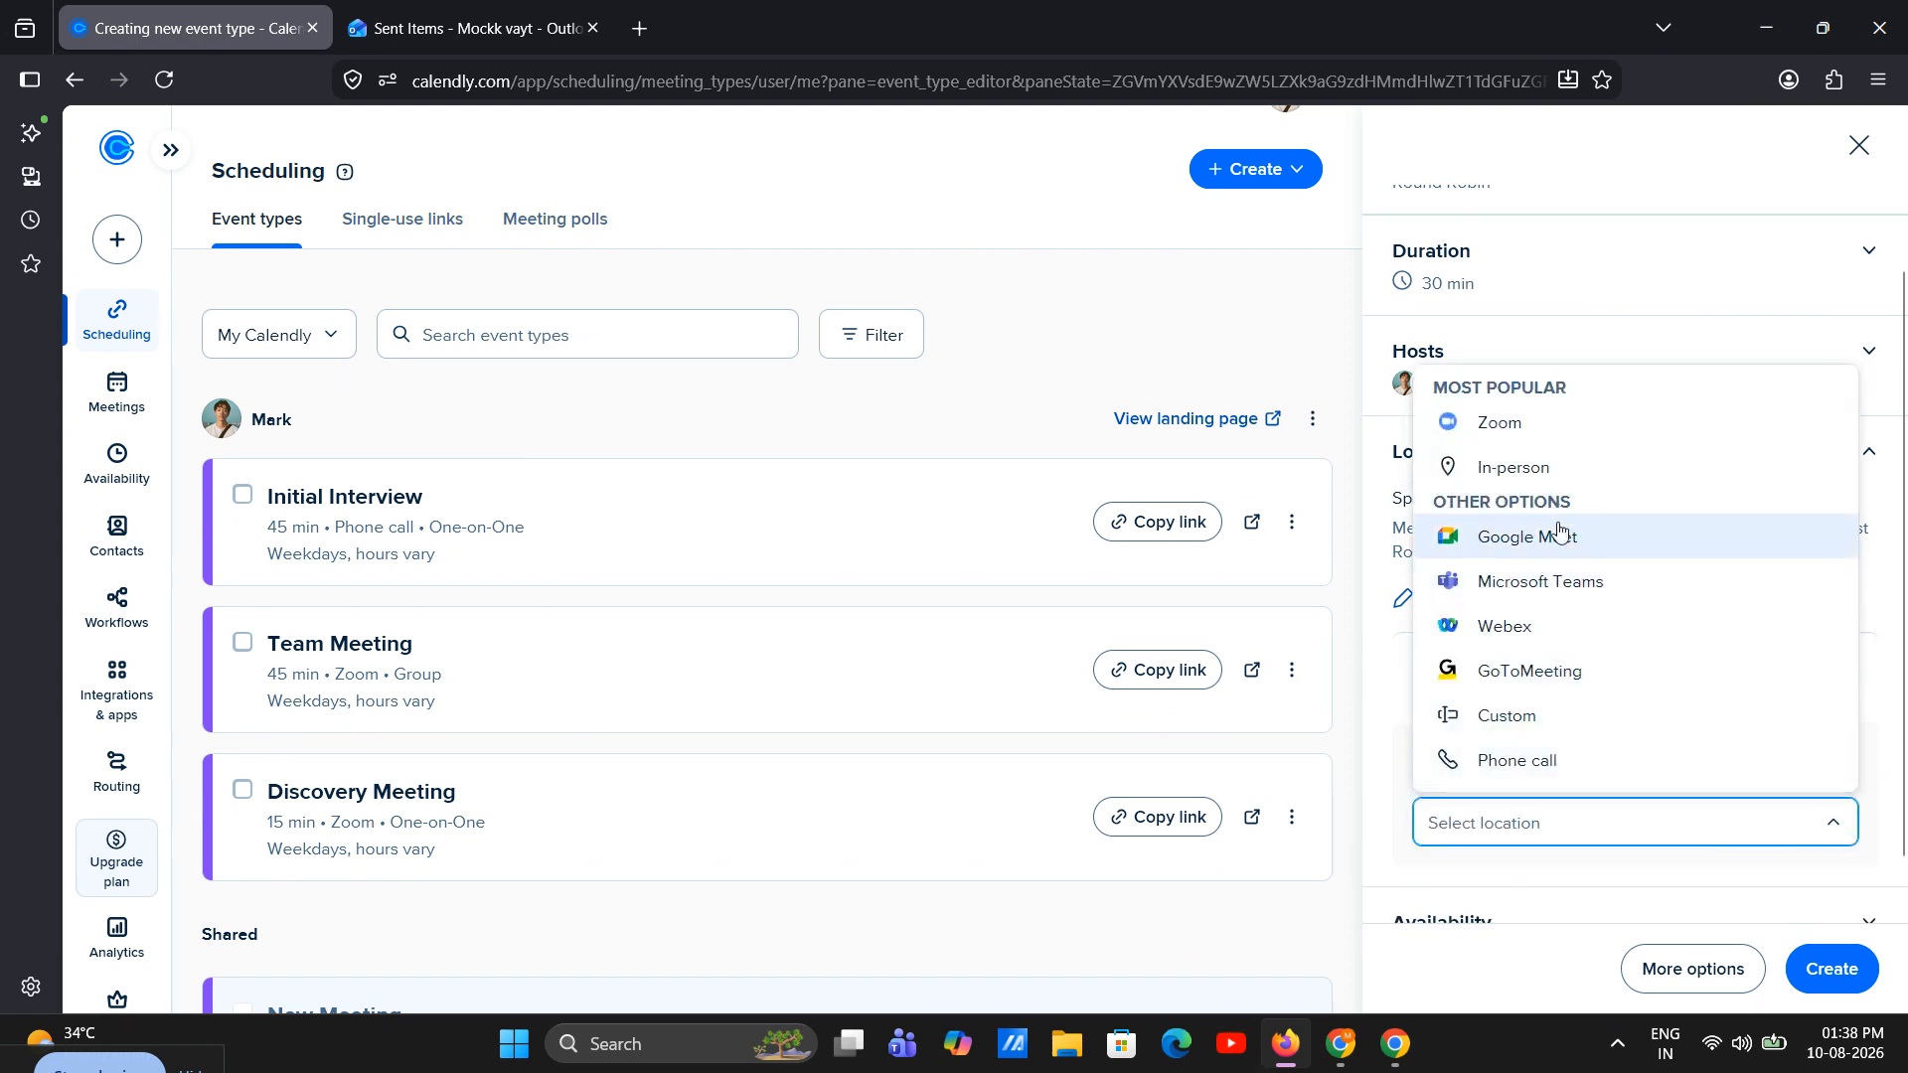
pyautogui.click(1530, 761)
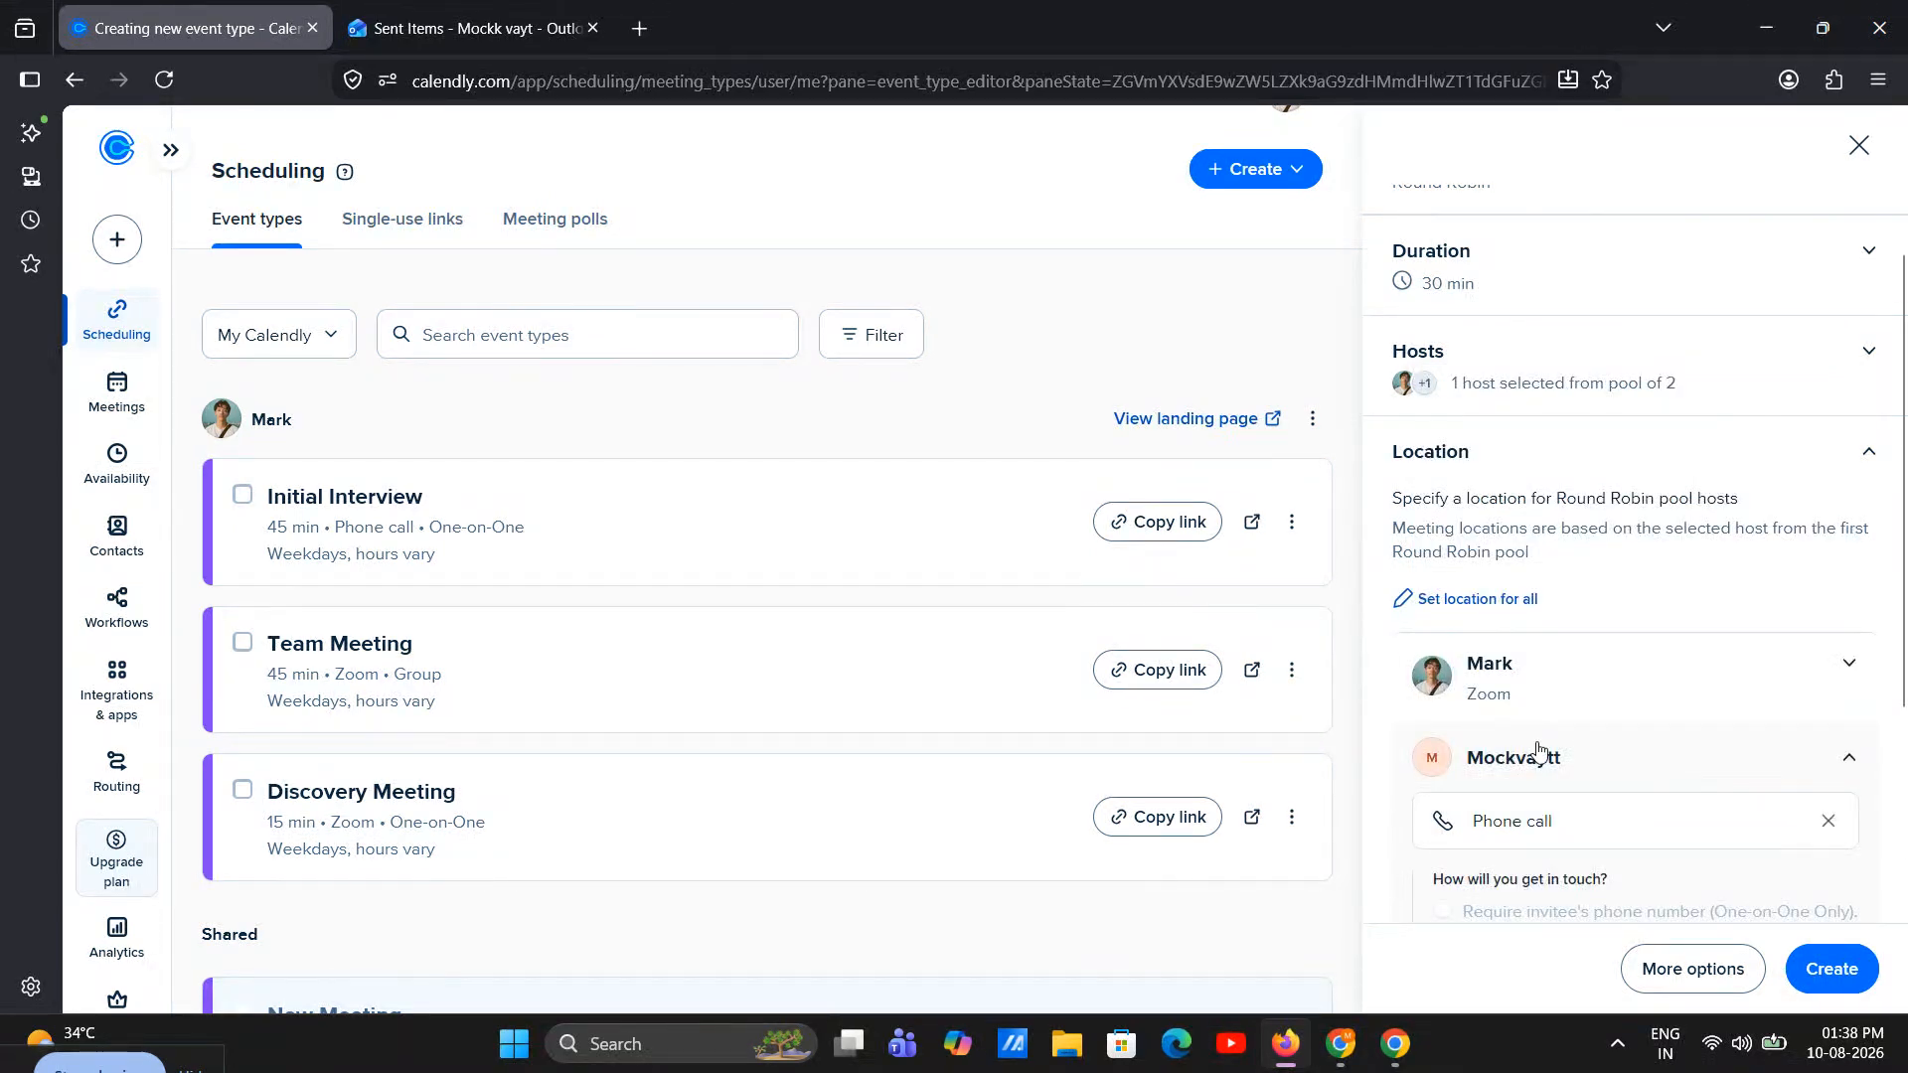
pyautogui.scroll(-3, 1816, 694)
pyautogui.click(1607, 705)
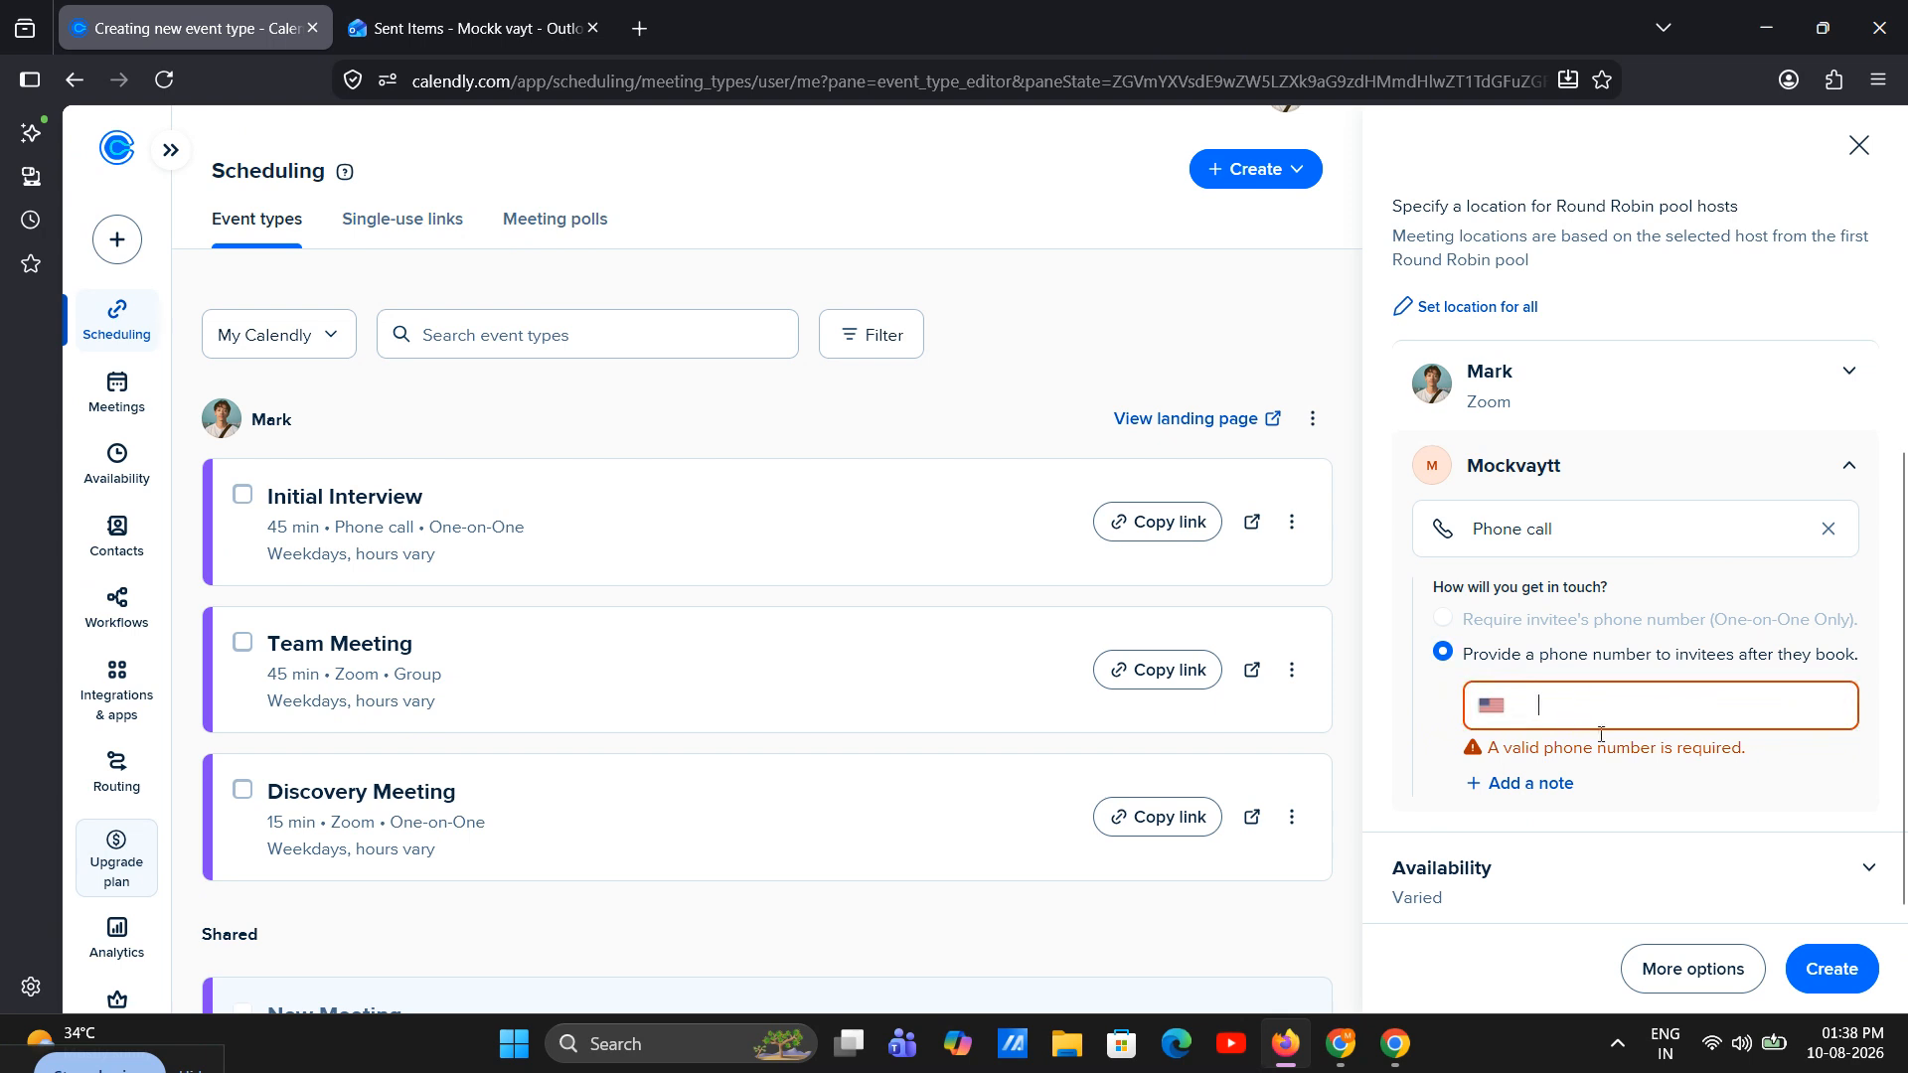
pyautogui.click(1828, 528)
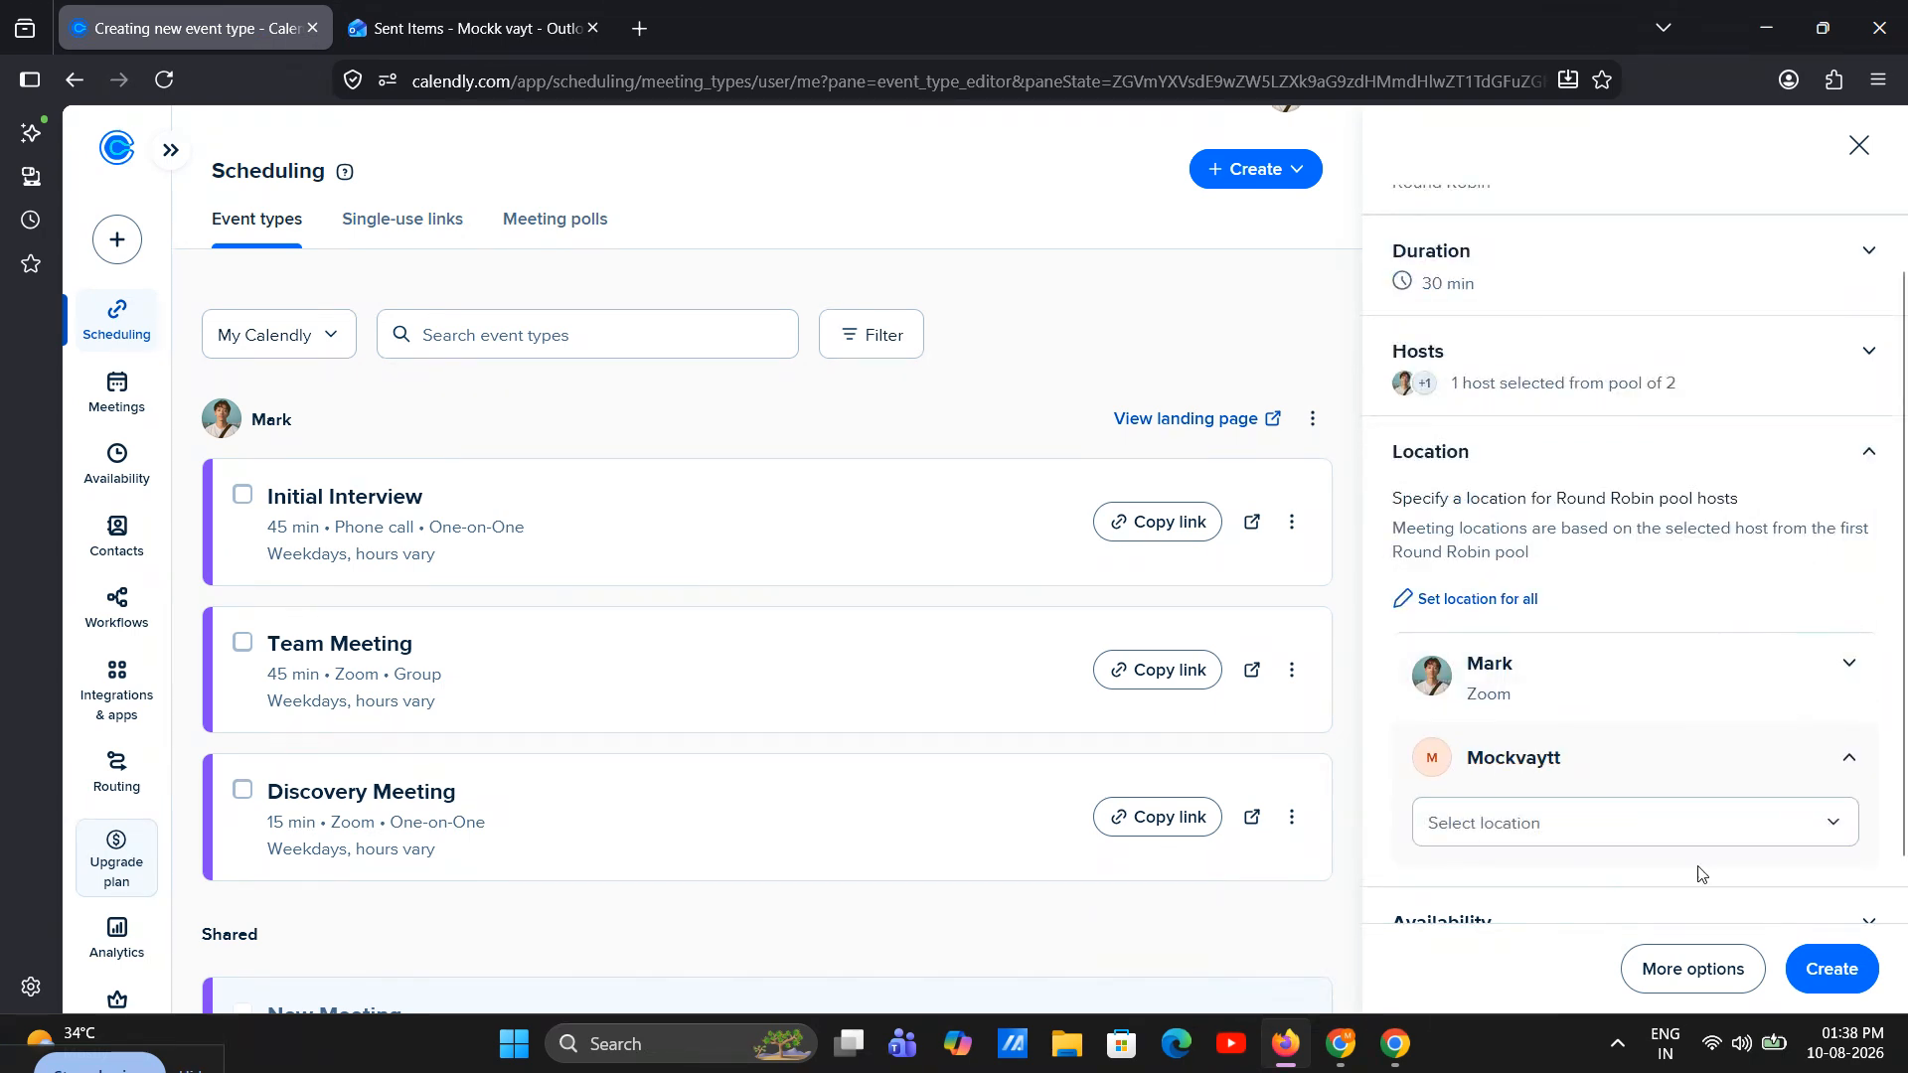
pyautogui.scroll(-1, 1701, 874)
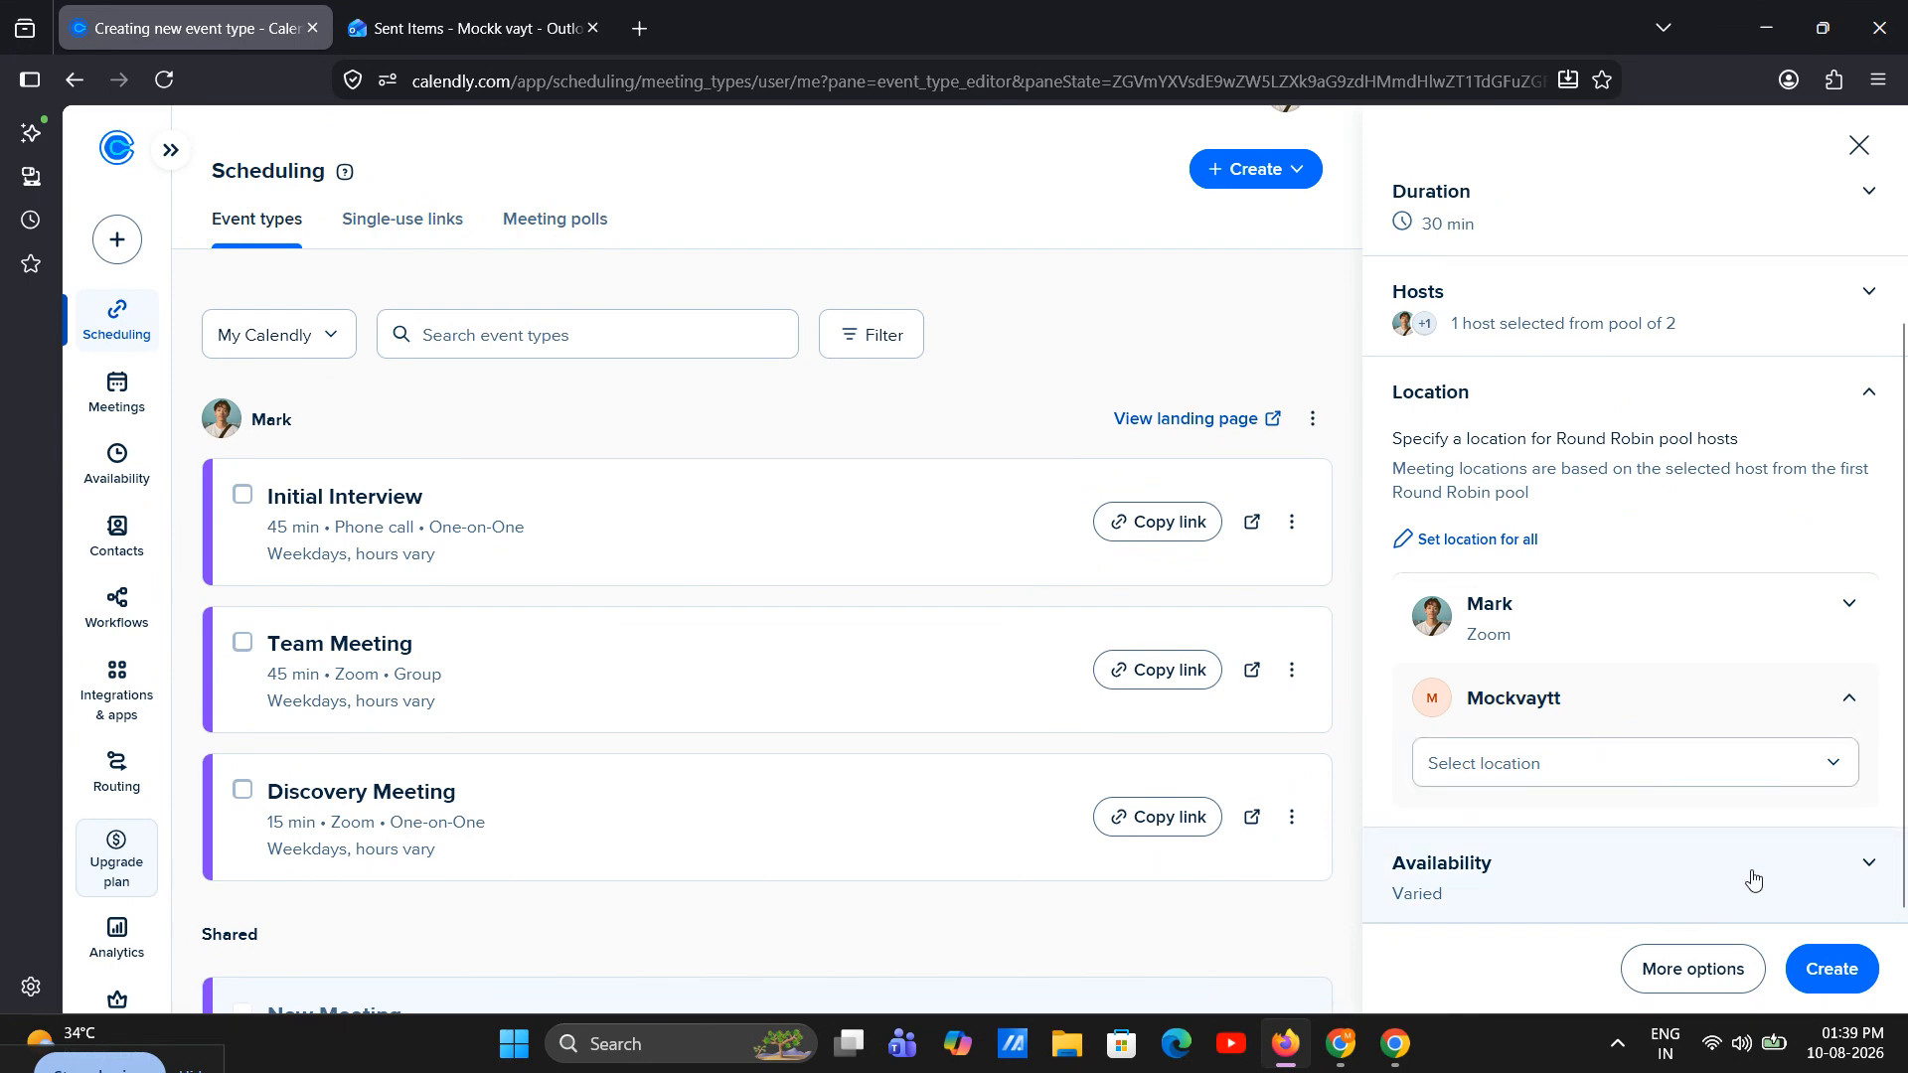
# Create the New Meeting round robin event type with its current settings and close its editor
pyautogui.click(1831, 968)
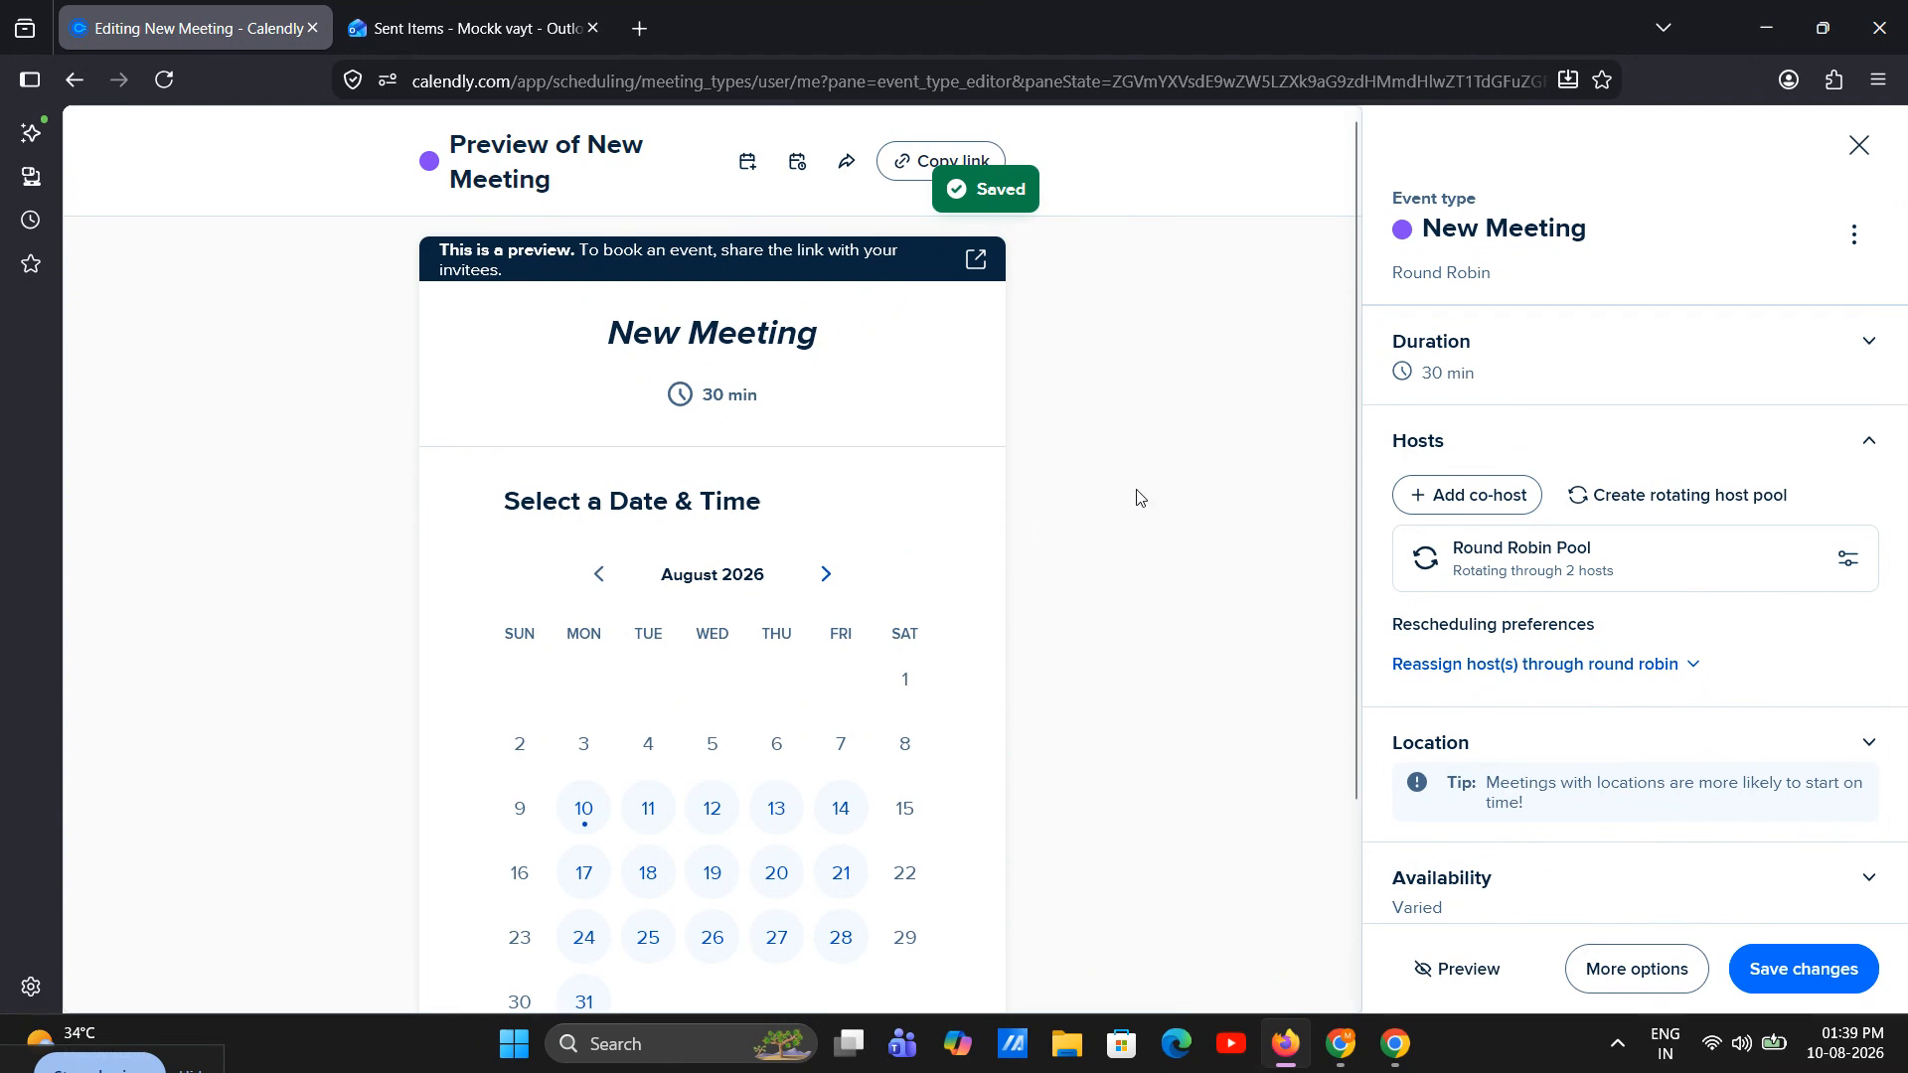
pyautogui.click(1858, 144)
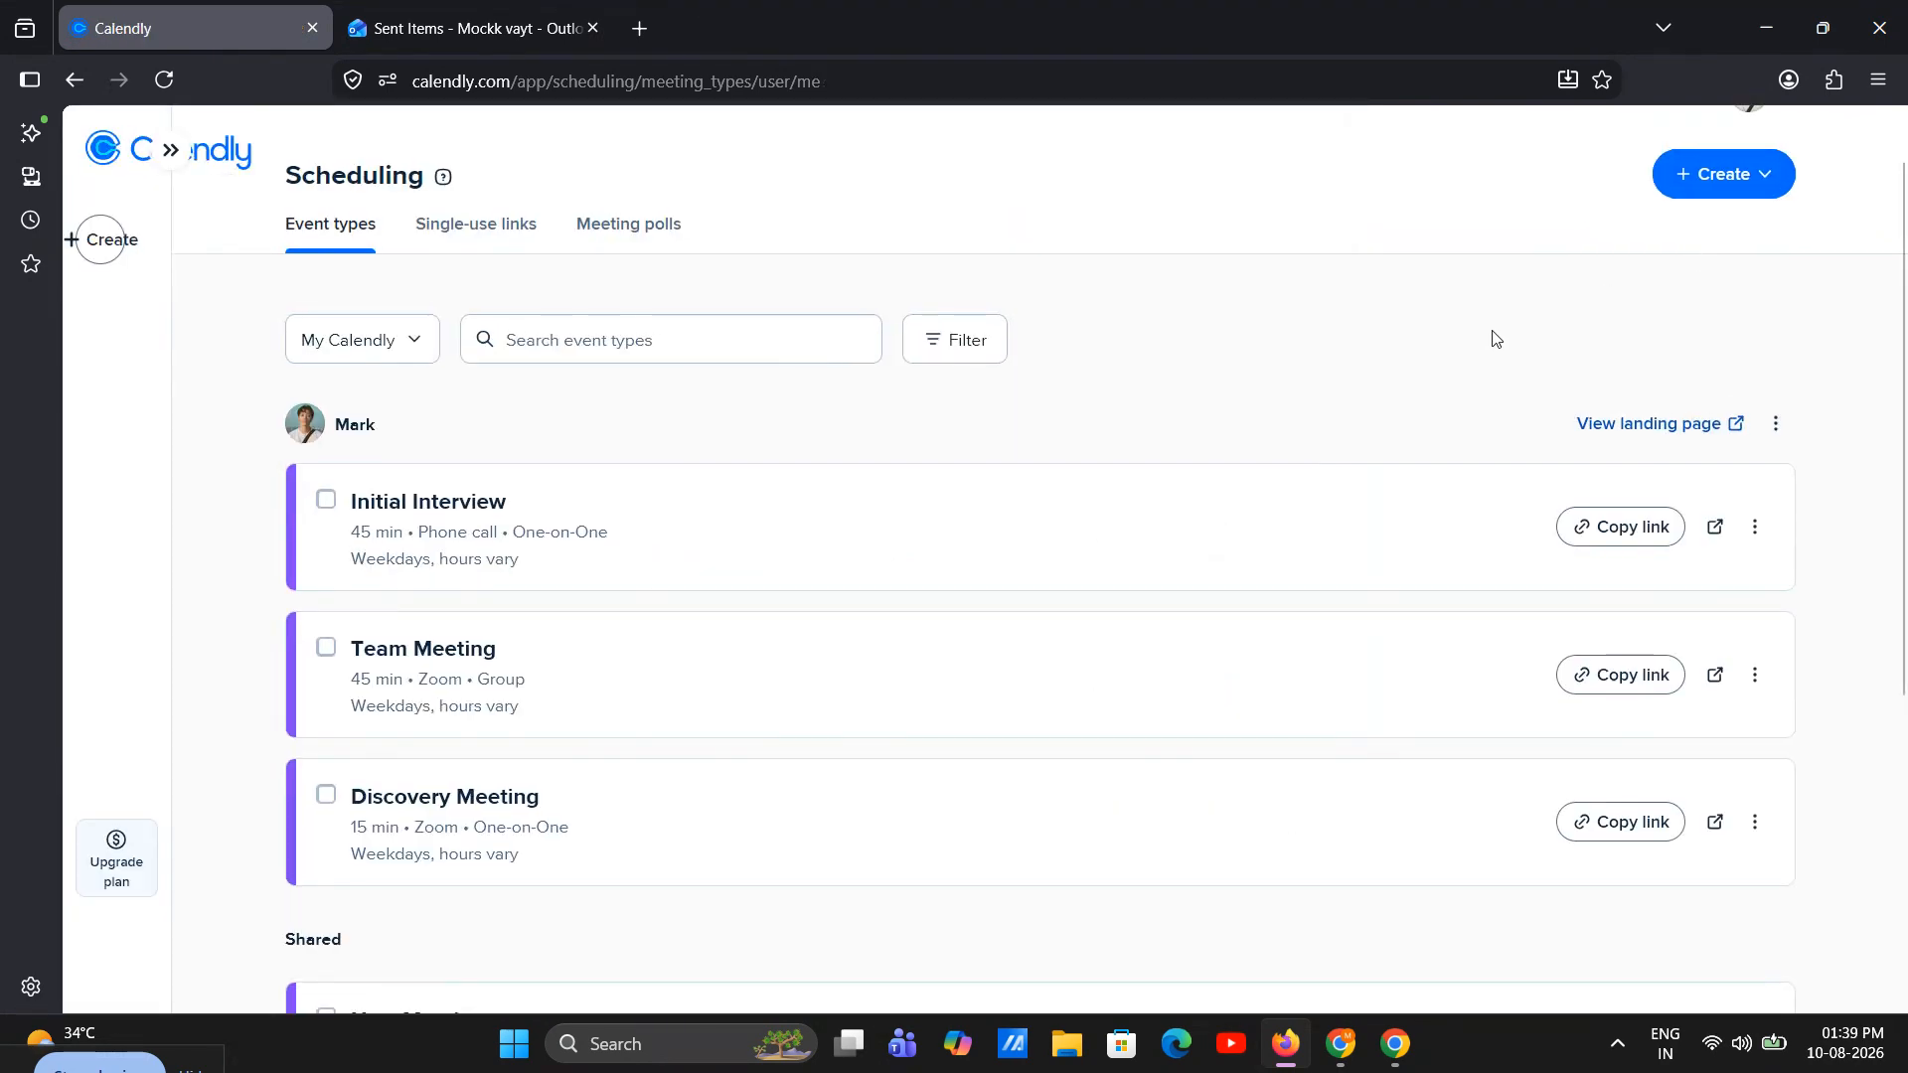
# Check the host settings of the shared two-host New Meeting event type, close its editor and copy its booking link
pyautogui.scroll(-5, 1302, 497)
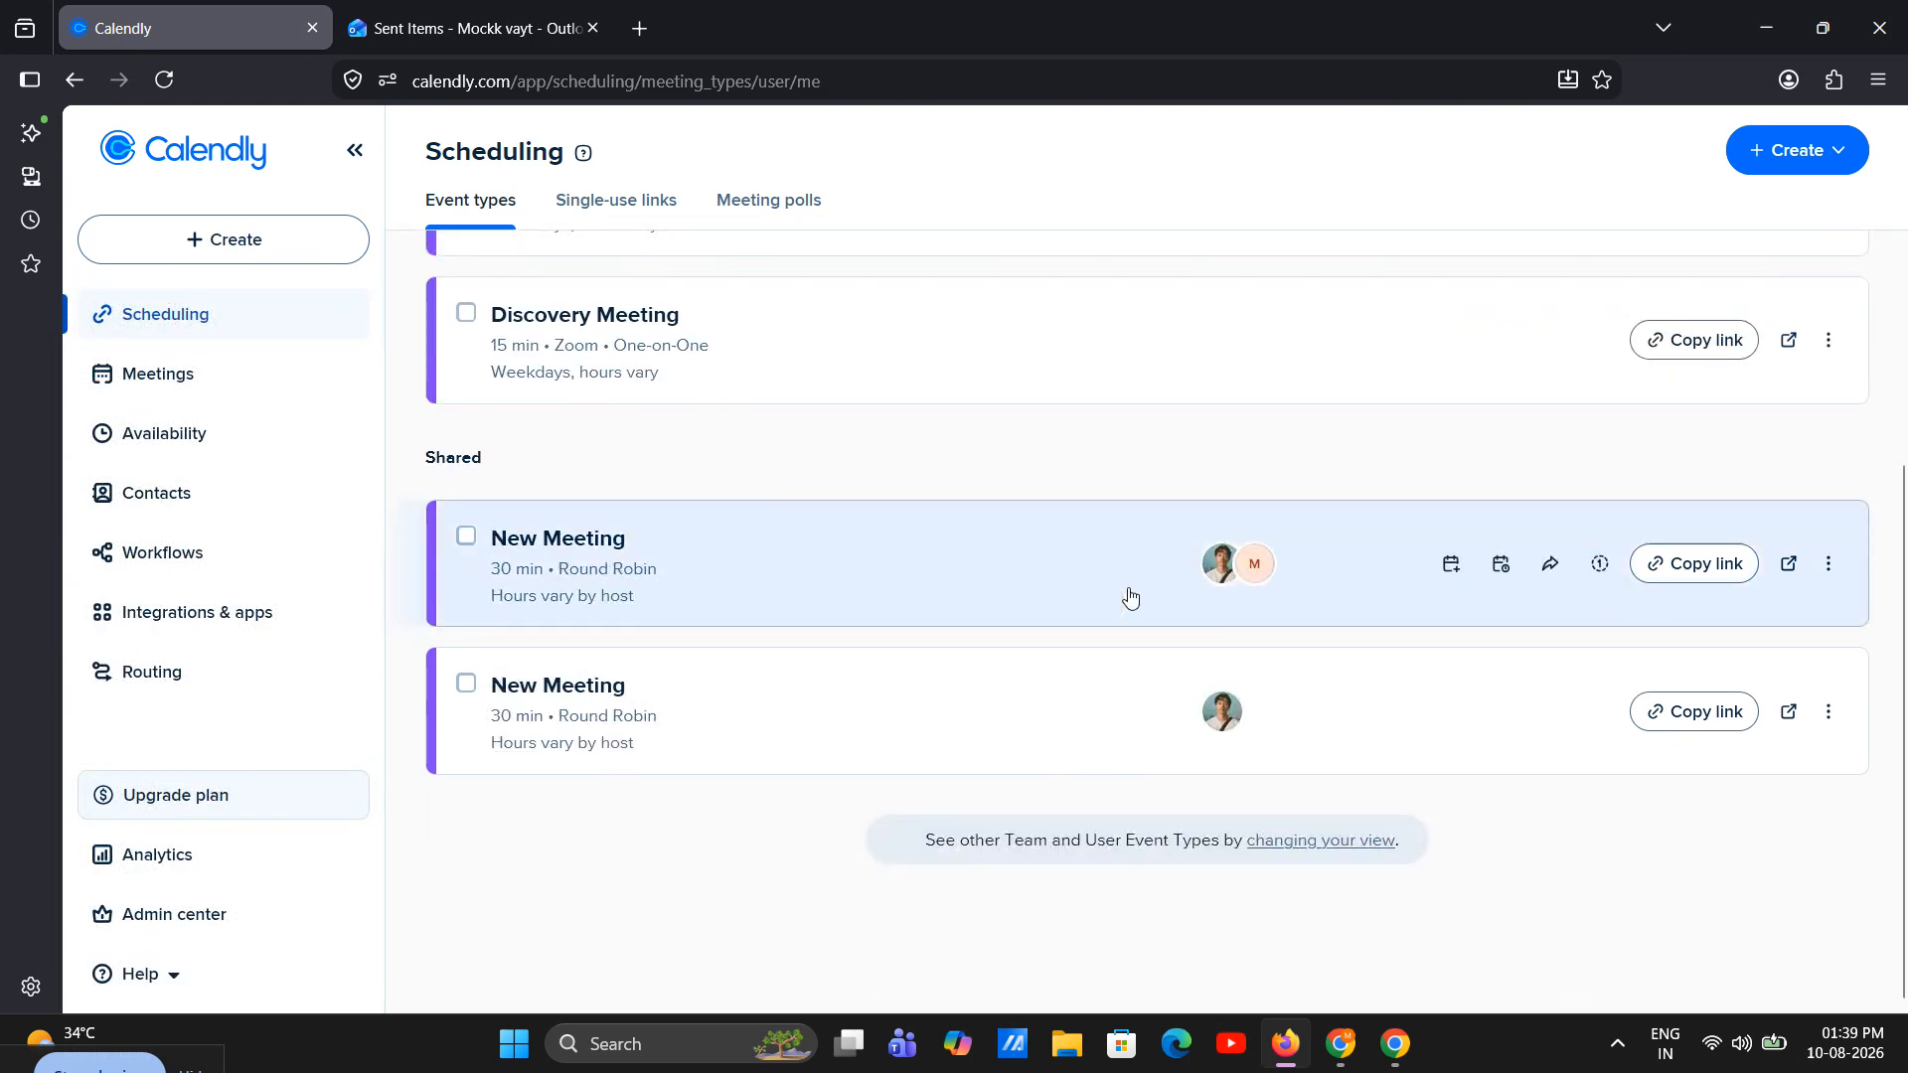
pyautogui.click(849, 571)
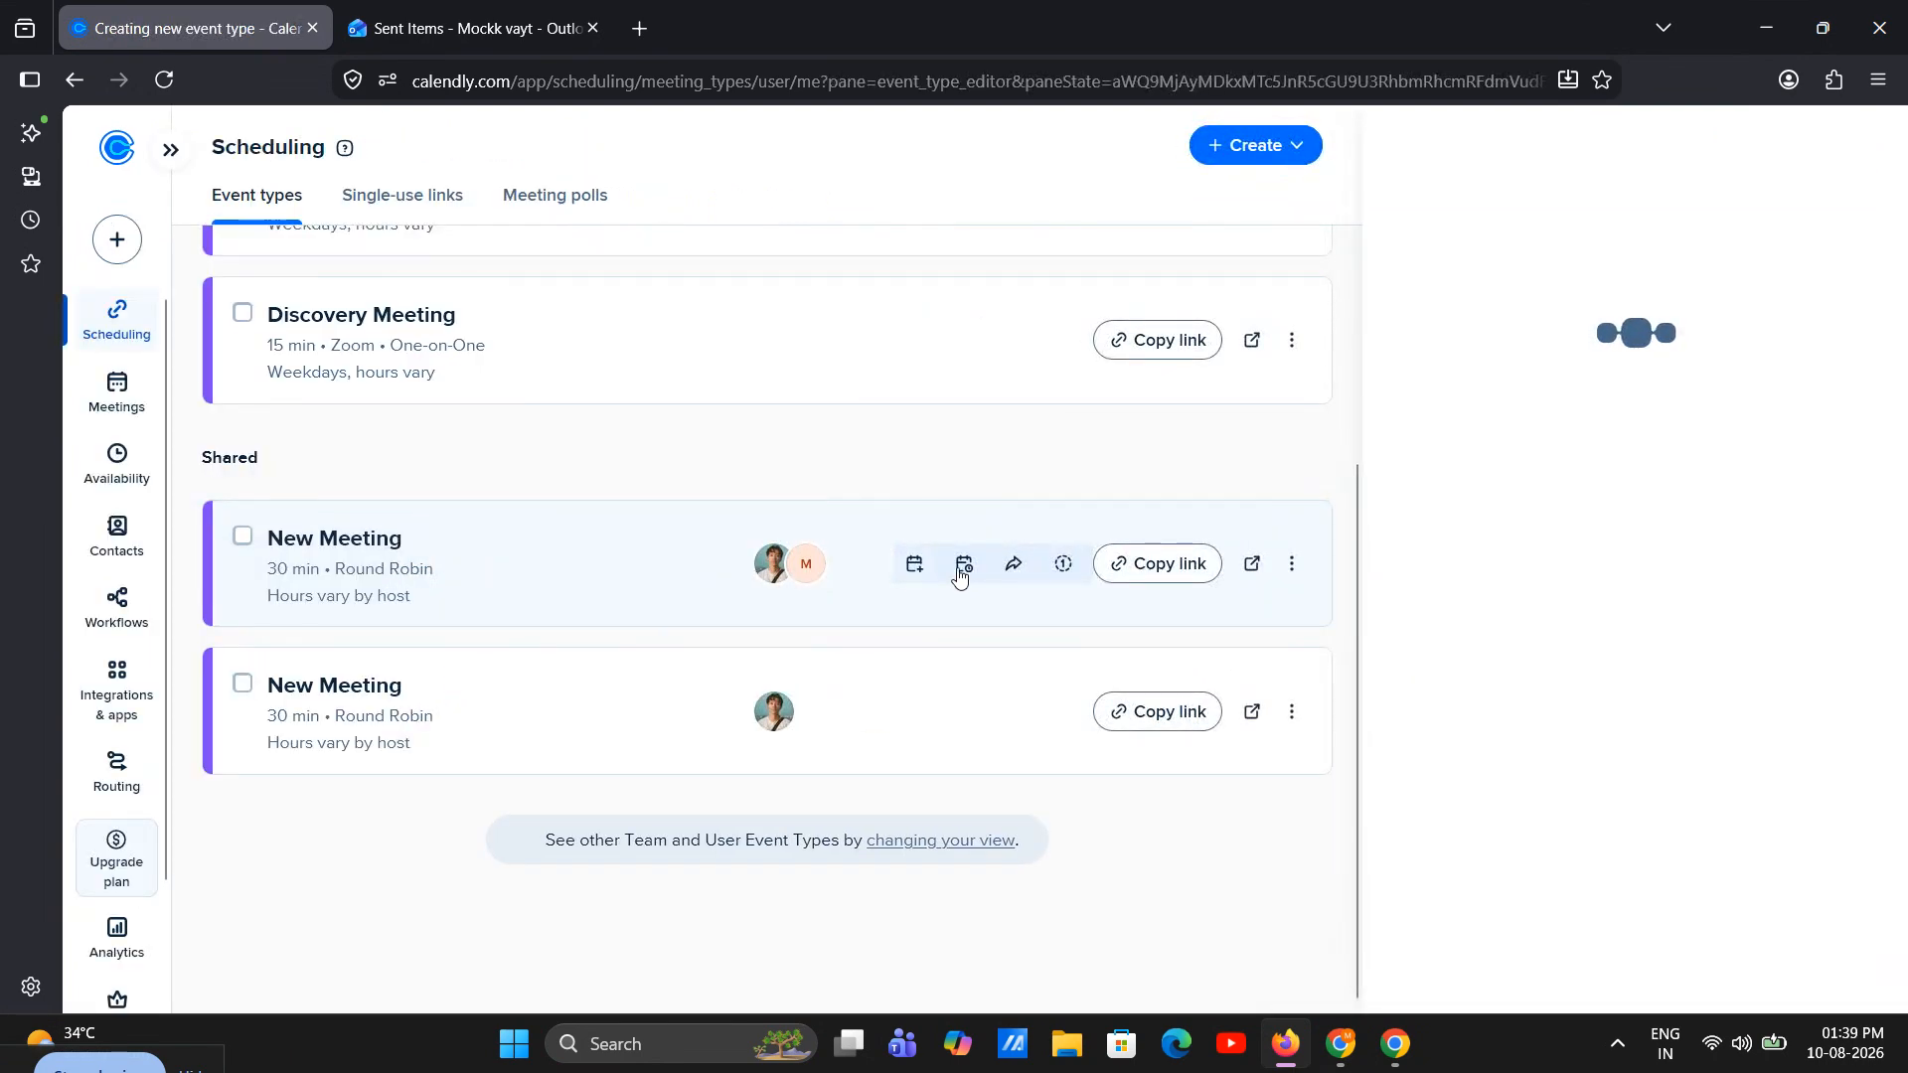
pyautogui.click(1605, 248)
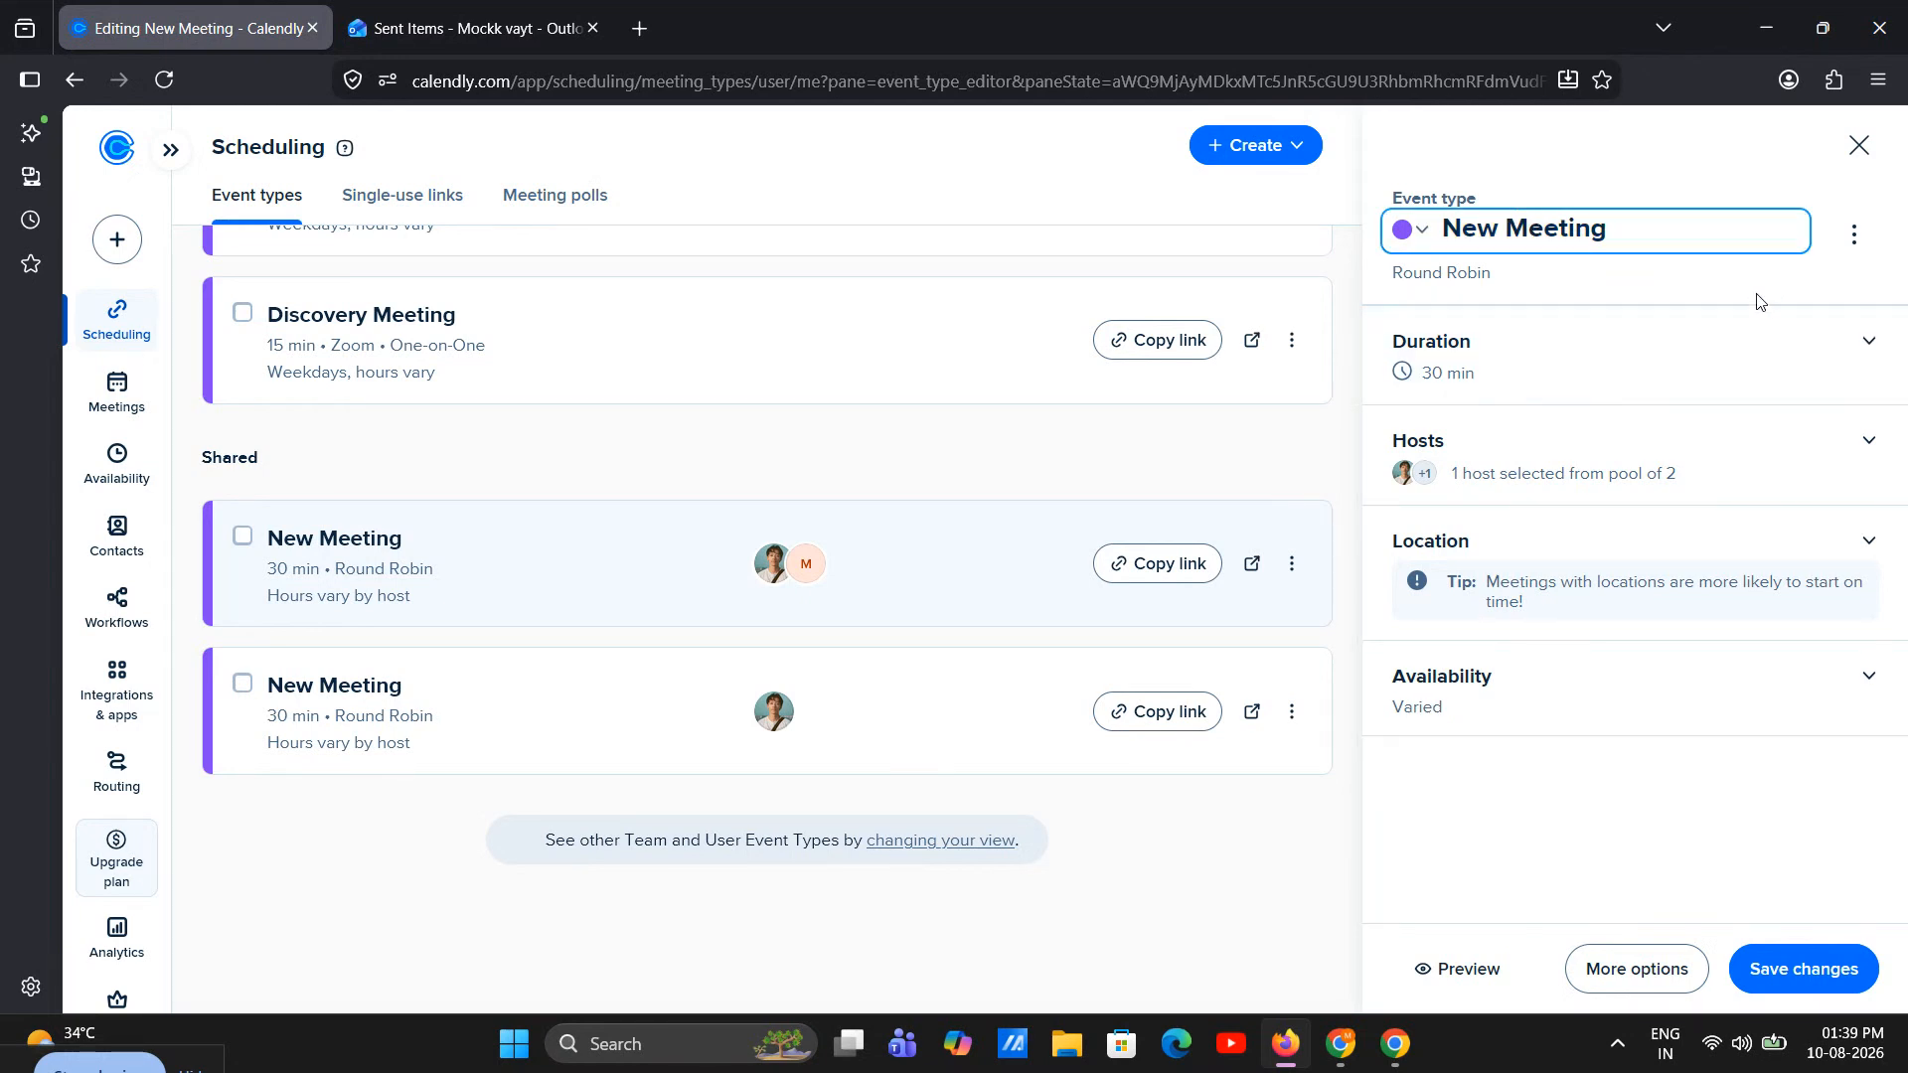
pyautogui.click(1827, 487)
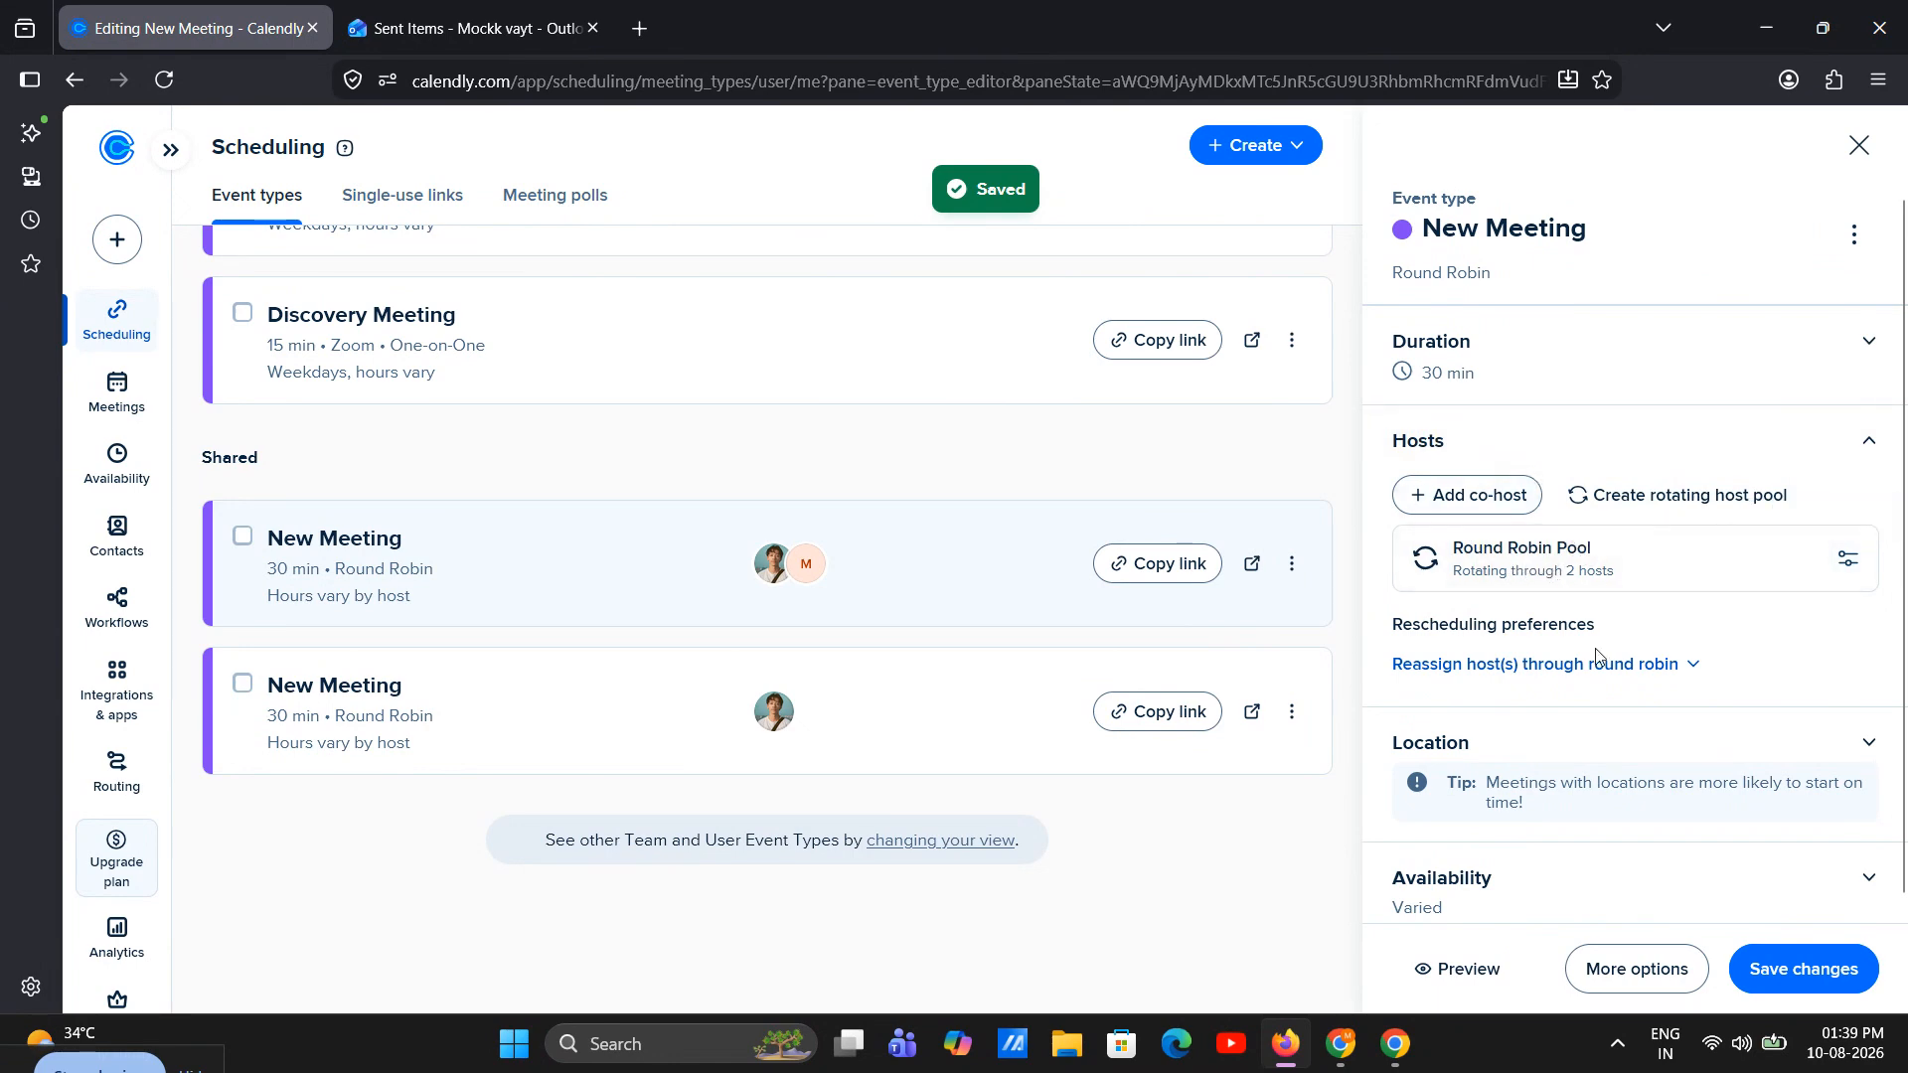
pyautogui.click(1856, 147)
pyautogui.click(1699, 584)
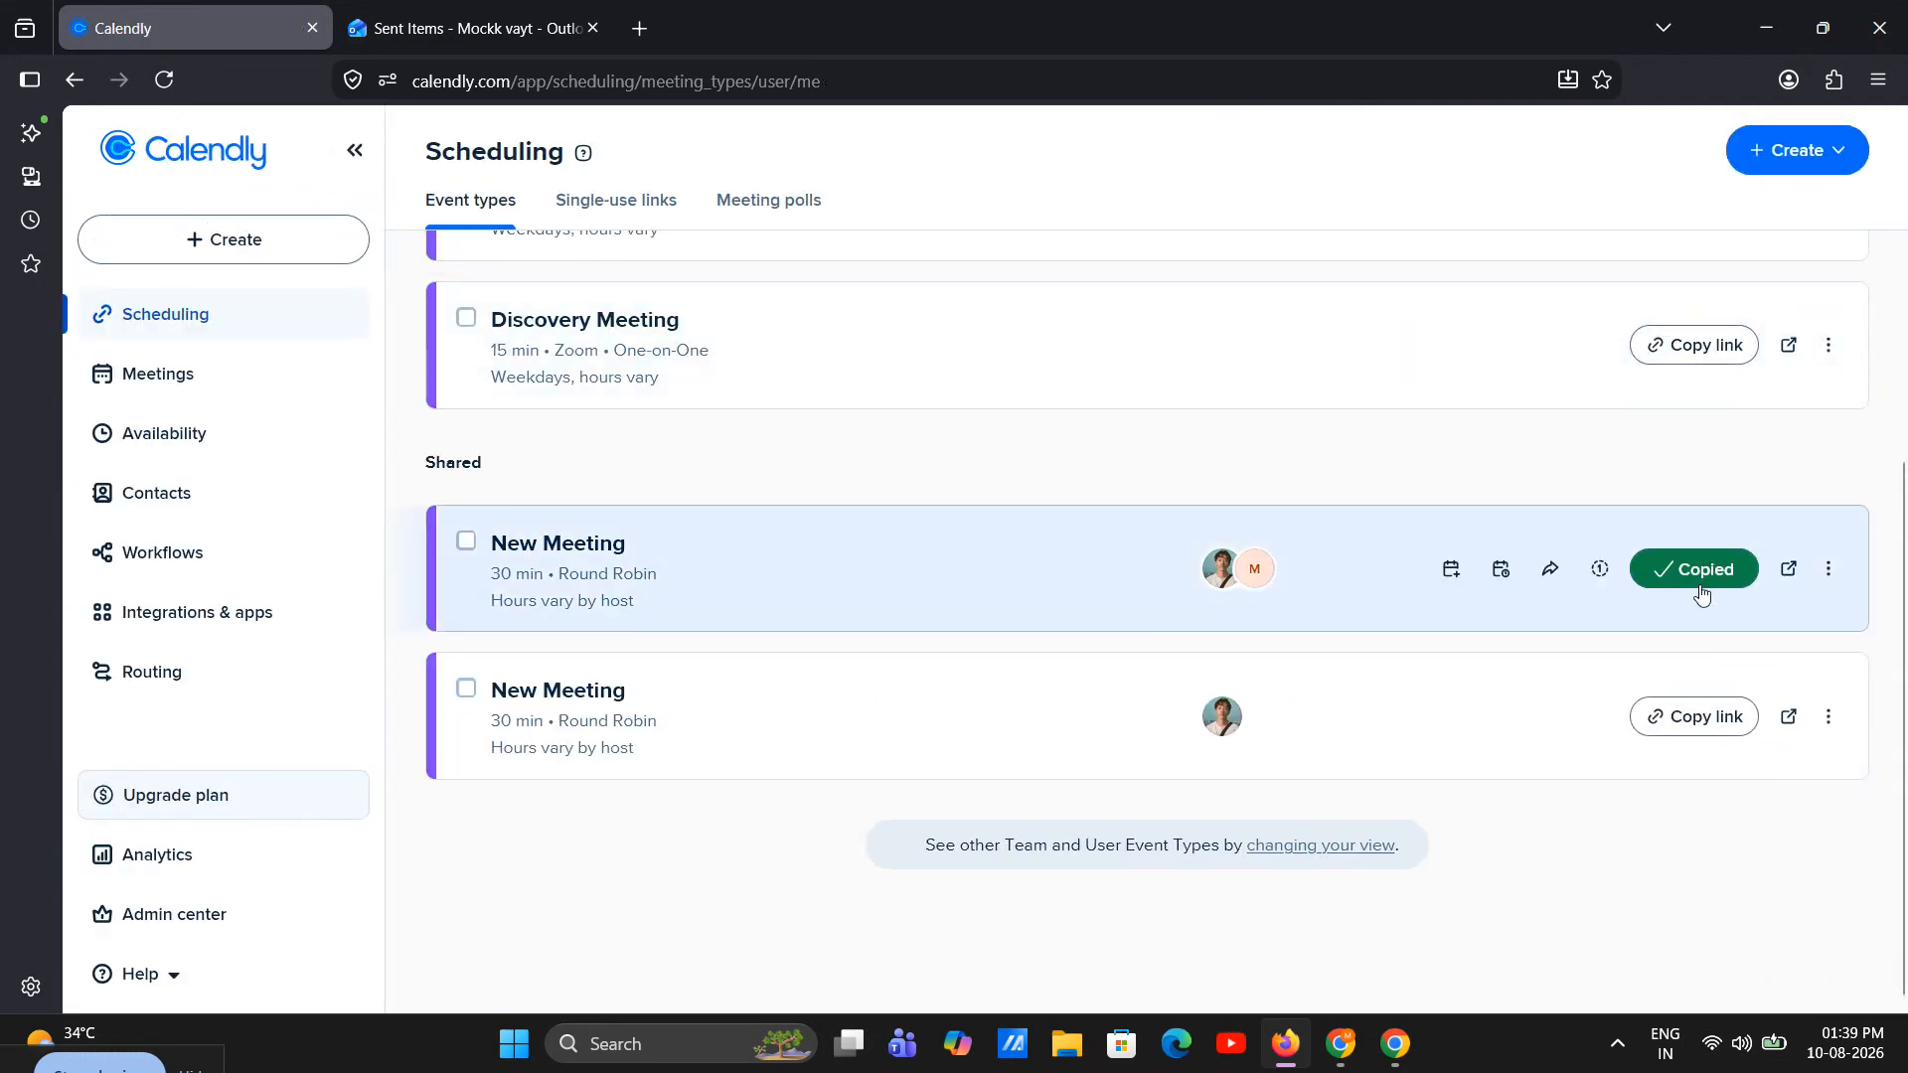